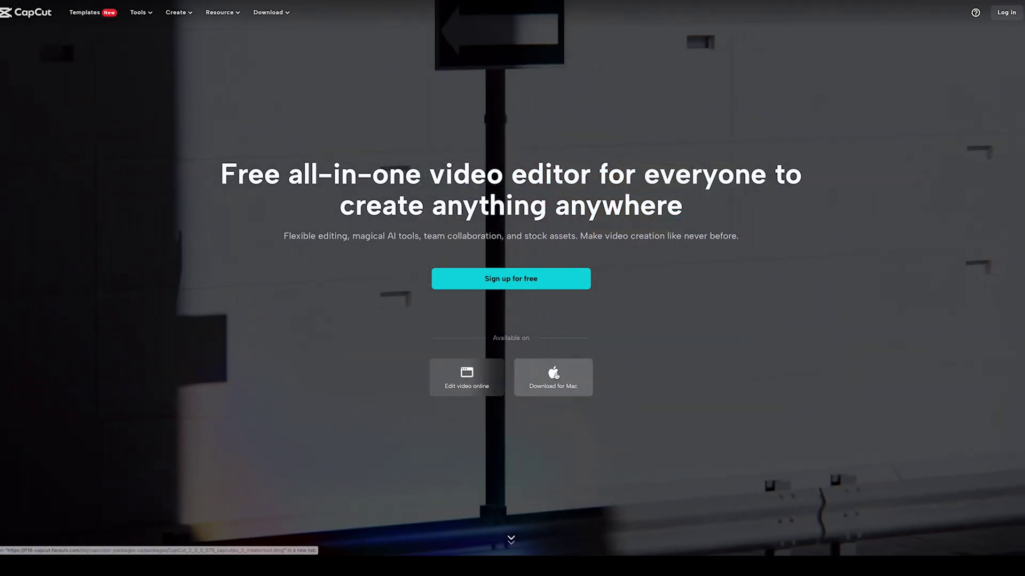
# Step: Download CapCut for Mac, allow the download, and drag CapCut into Applications
pyautogui.click(555, 375)
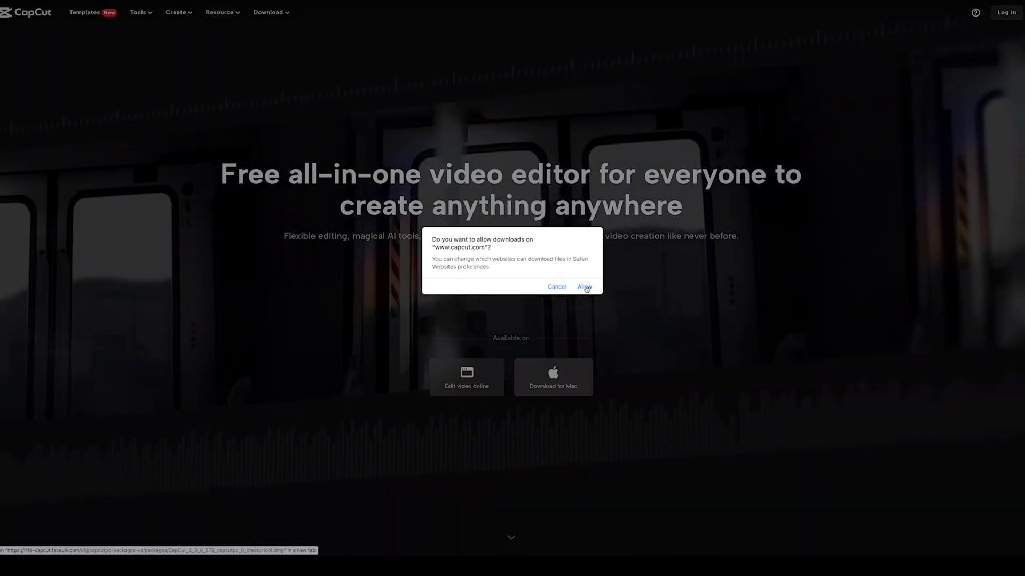
pyautogui.click(584, 287)
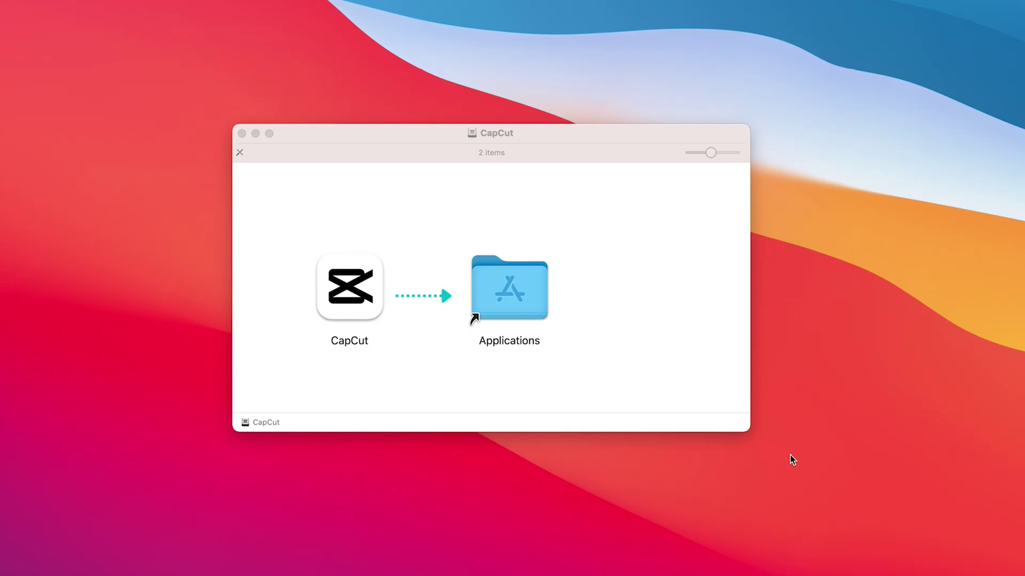
pyautogui.moveTo(336, 289); pyautogui.dragTo(513, 288)
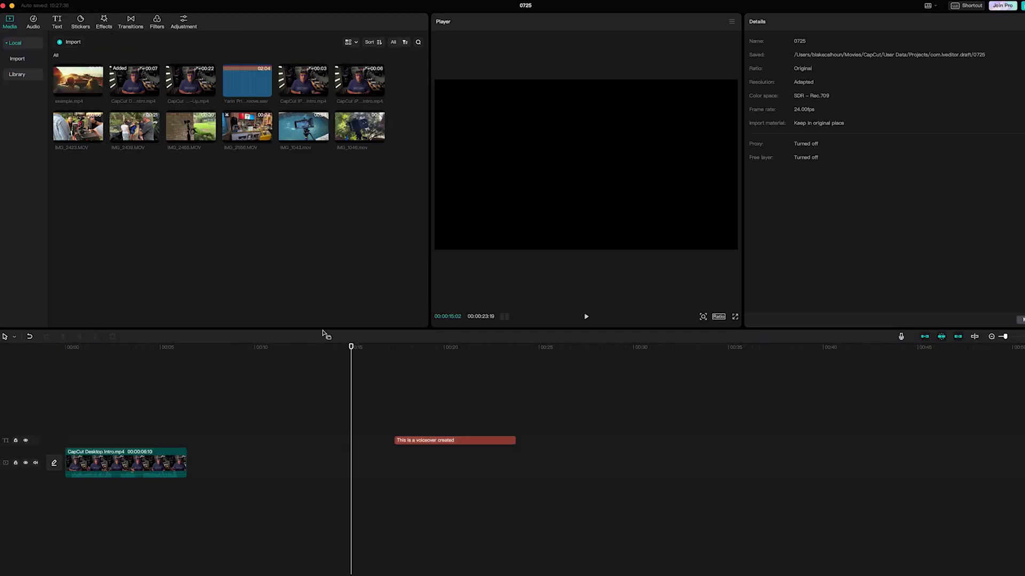
# Step: Preview the intro clip, then place Galaxy Groove.wav on an audio track beneath it
pyautogui.moveTo(128, 354); pyautogui.dragTo(151, 360)
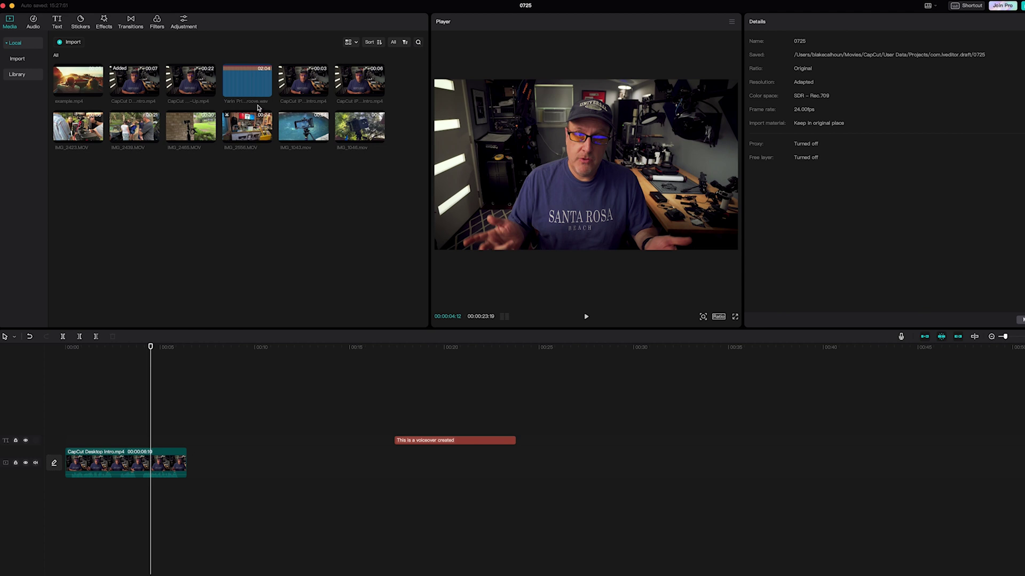
pyautogui.moveTo(243, 87); pyautogui.dragTo(53, 491)
# Step: Mark the Galaxy Groove clip's beats using Auto Beat's Beat 1 option
pyautogui.click(203, 347)
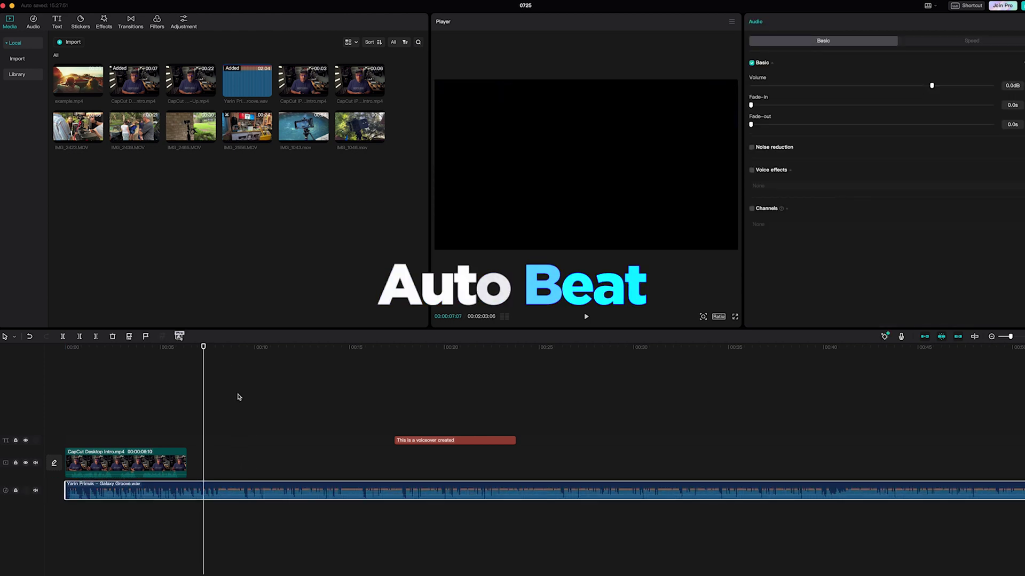
pyautogui.click(129, 337)
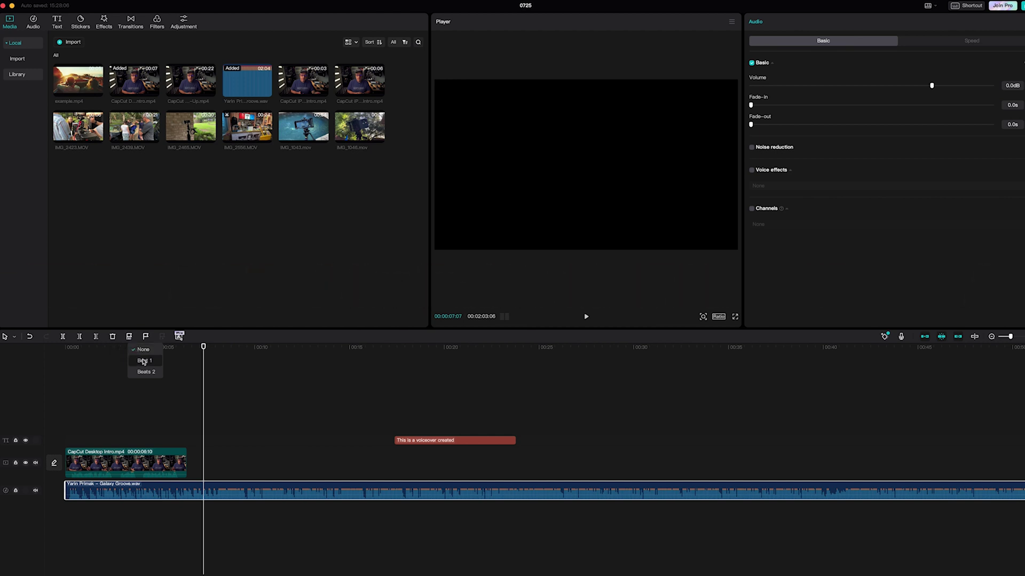
pyautogui.click(144, 361)
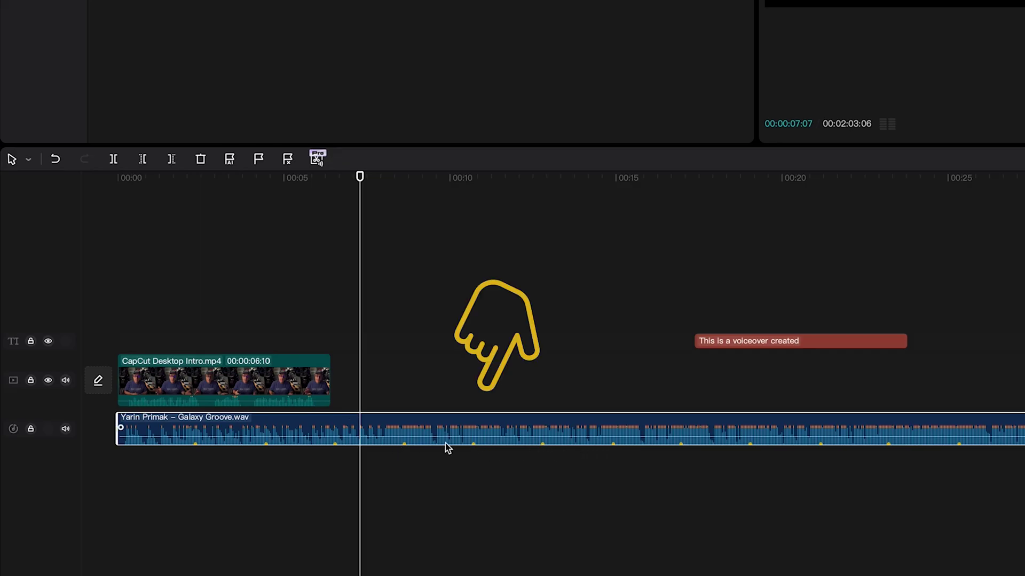
# Step: Switch the music's beat markers to the denser Beats 2 setting
pyautogui.click(403, 179)
pyautogui.moveTo(403, 180); pyautogui.dragTo(472, 190)
pyautogui.click(259, 158)
pyautogui.click(259, 223)
pyautogui.moveTo(506, 178); pyautogui.dragTo(418, 188)
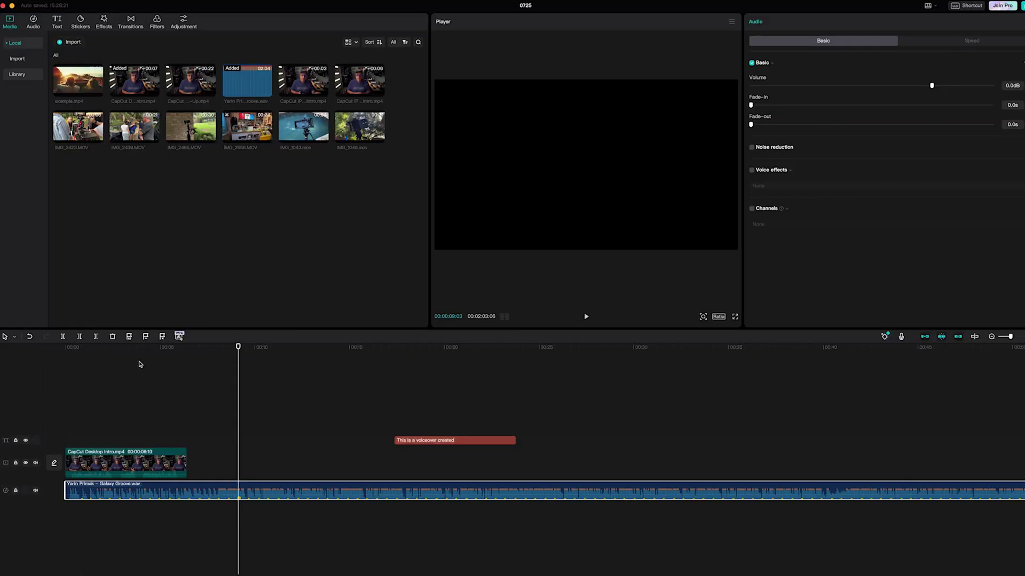
# Step: Delete the Galaxy Groove music clip from the timeline
pyautogui.moveTo(165, 472)
pyautogui.moveTo(147, 455); pyautogui.dragTo(255, 431)
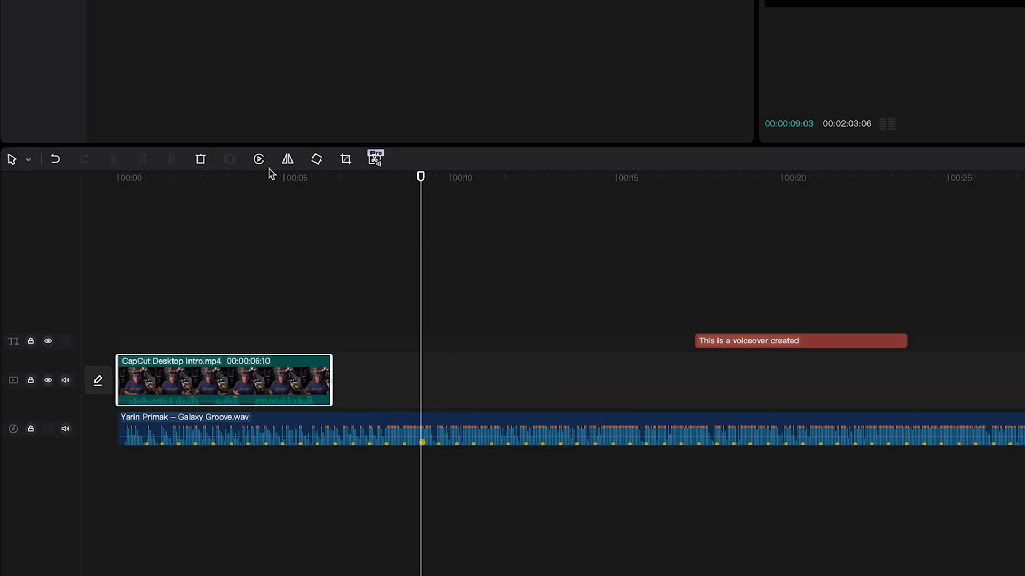
pyautogui.click(365, 437)
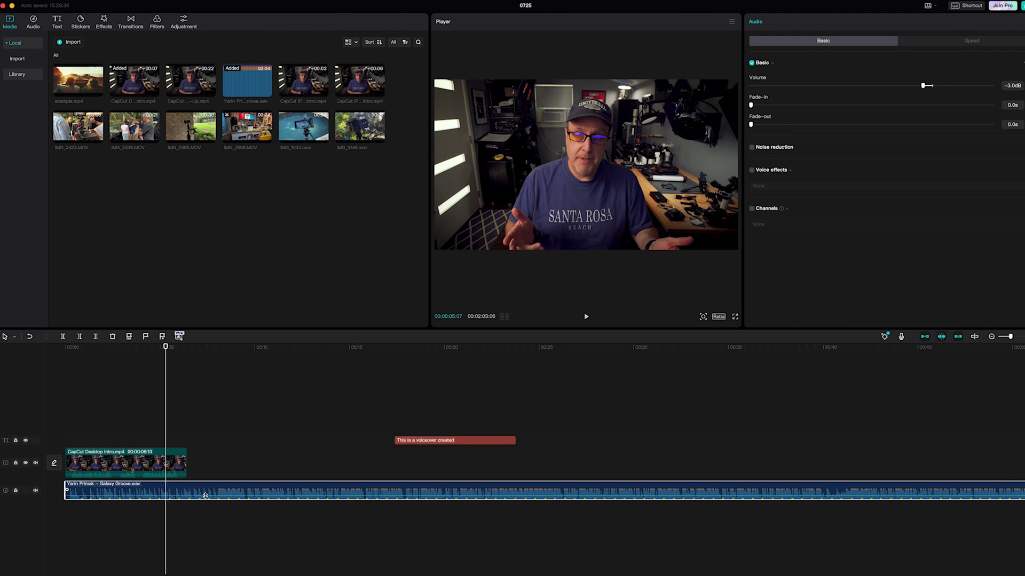
pyautogui.press('Delete')
# Step: Add a second CapCut Desktop Intro clip after the first and show its Adjustment controls
pyautogui.moveTo(134, 82); pyautogui.dragTo(192, 466)
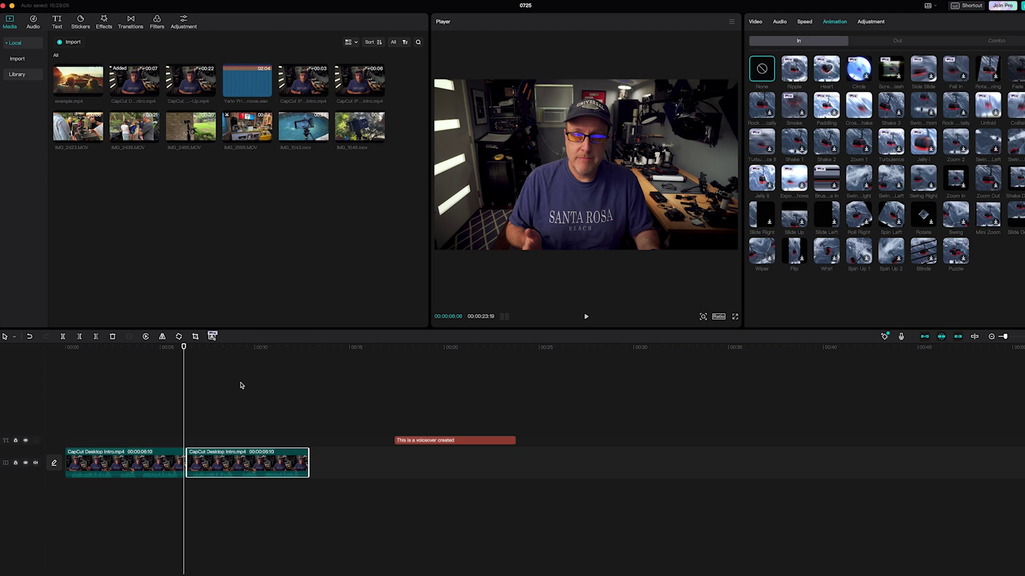
pyautogui.click(237, 347)
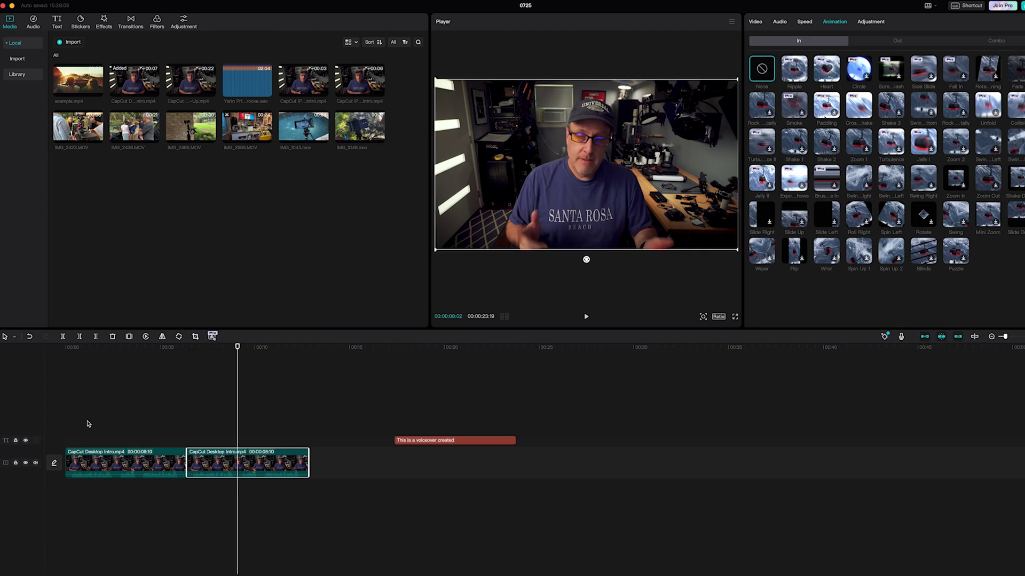
pyautogui.click(871, 22)
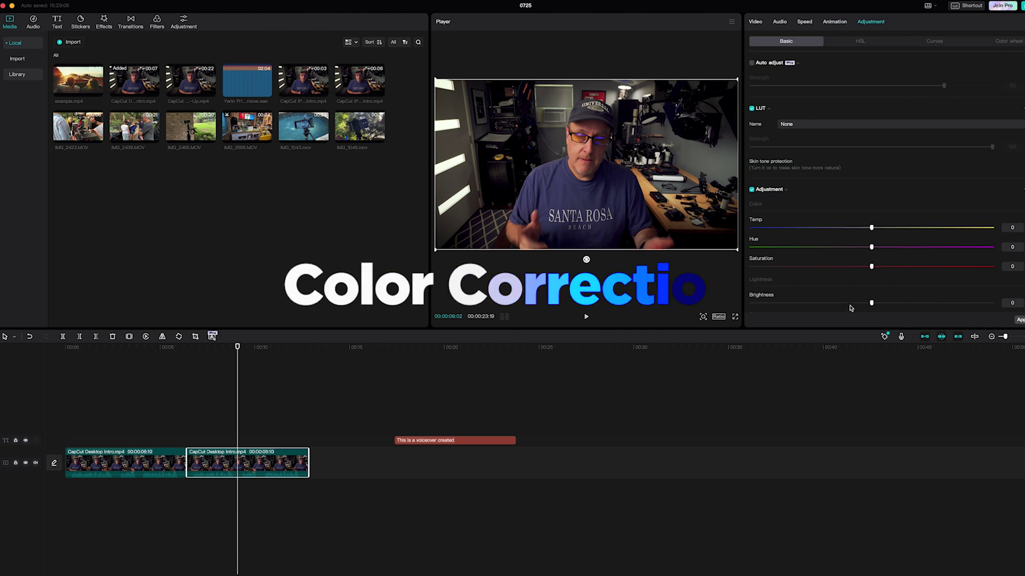
pyautogui.moveTo(872, 229); pyautogui.dragTo(820, 230)
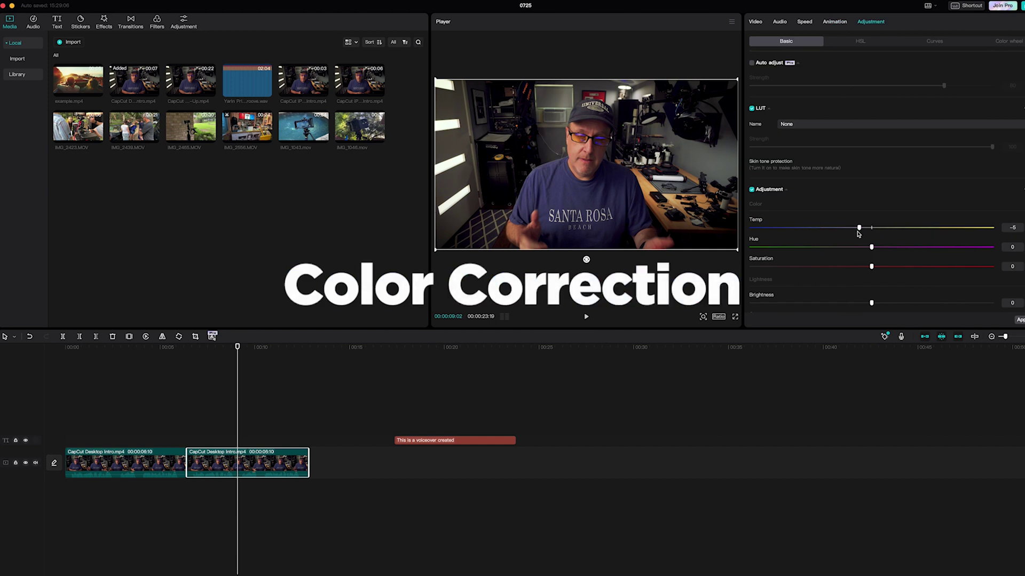
pyautogui.click(803, 125)
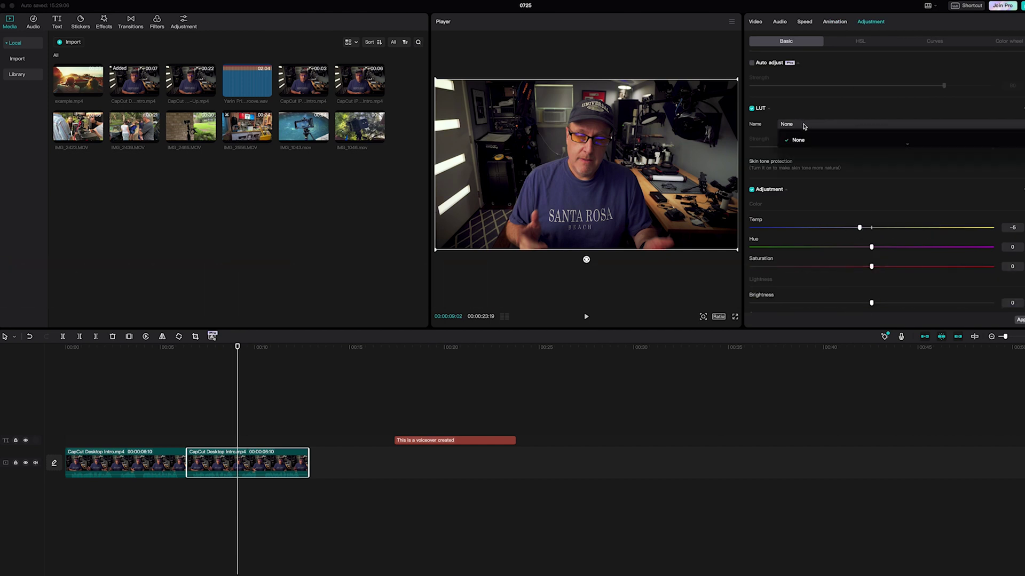
pyautogui.click(804, 126)
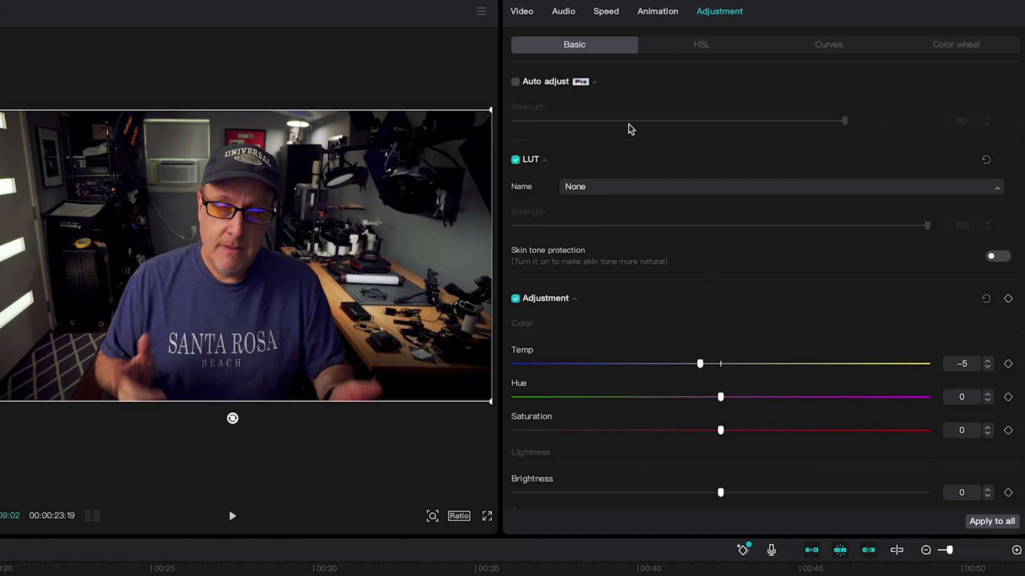
pyautogui.scroll(-5, 680, 434)
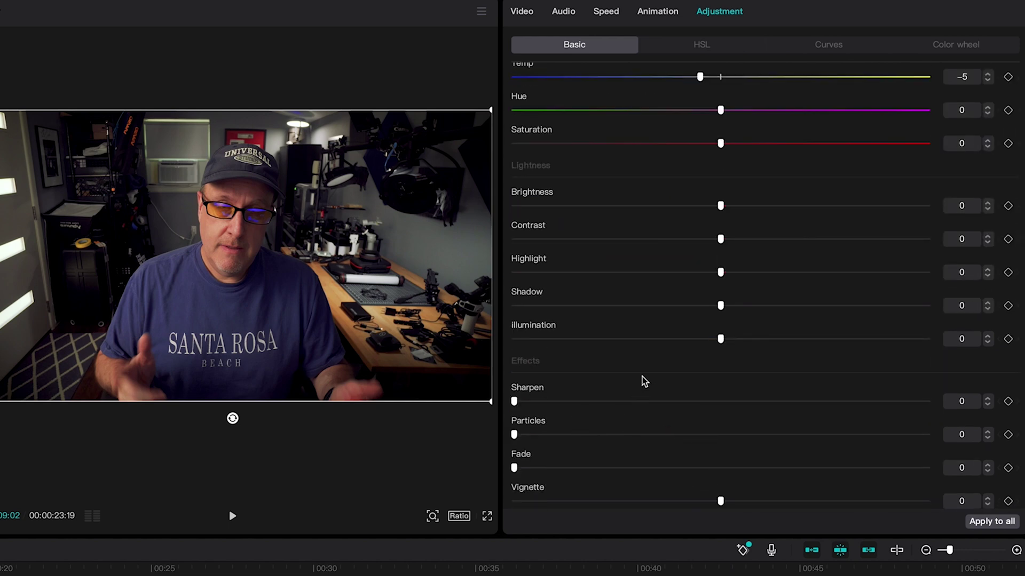
pyautogui.moveTo(614, 501); pyautogui.dragTo(864, 501)
pyautogui.moveTo(720, 305); pyautogui.dragTo(692, 306)
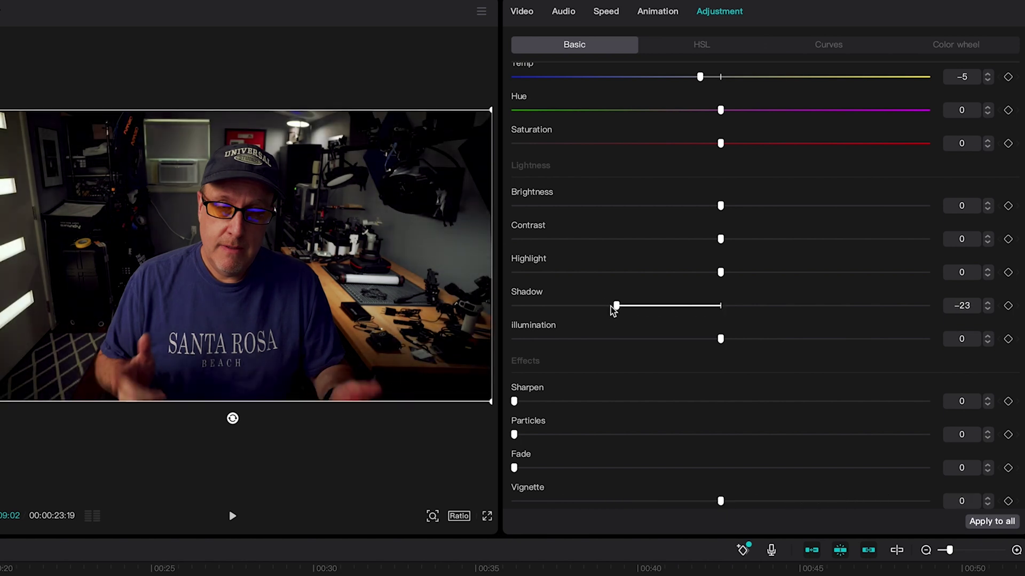
pyautogui.moveTo(720, 239); pyautogui.dragTo(672, 240)
pyautogui.scroll(5, 834, 336)
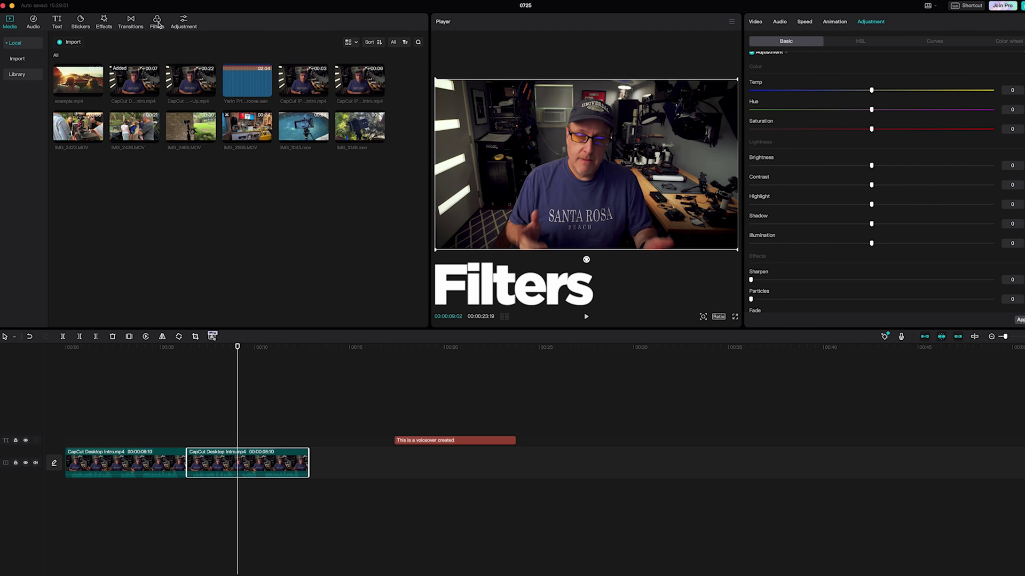
# Step: Tint the second intro clip with the Oppenheimer filter, check its Video settings, then delete it
pyautogui.click(157, 22)
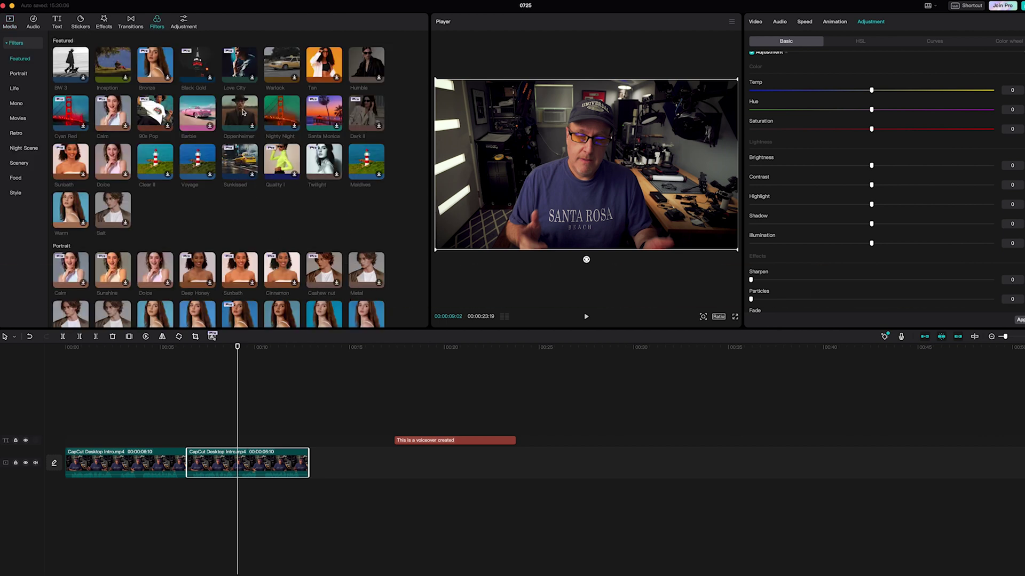
pyautogui.moveTo(248, 112); pyautogui.dragTo(235, 462)
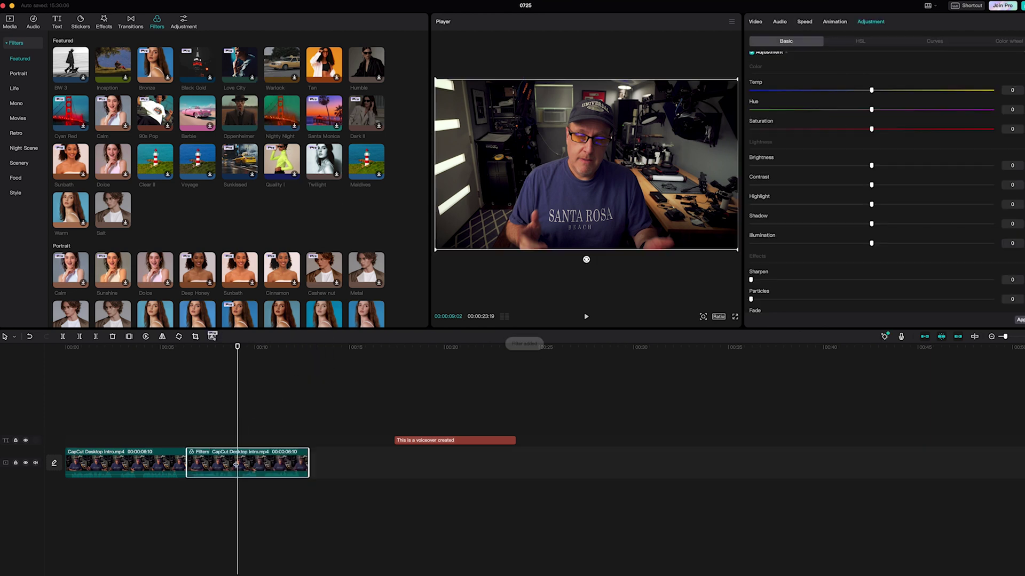
pyautogui.moveTo(253, 359)
pyautogui.mouseDown()
pyautogui.moveTo(286, 354)
pyautogui.moveTo(222, 355)
pyautogui.moveTo(264, 354)
pyautogui.mouseUp()
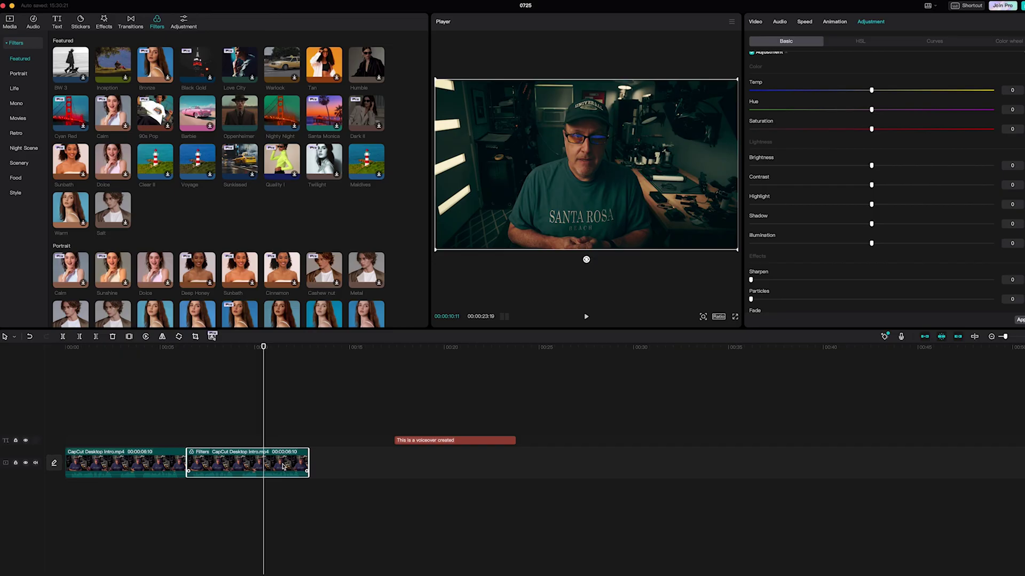
pyautogui.click(283, 465)
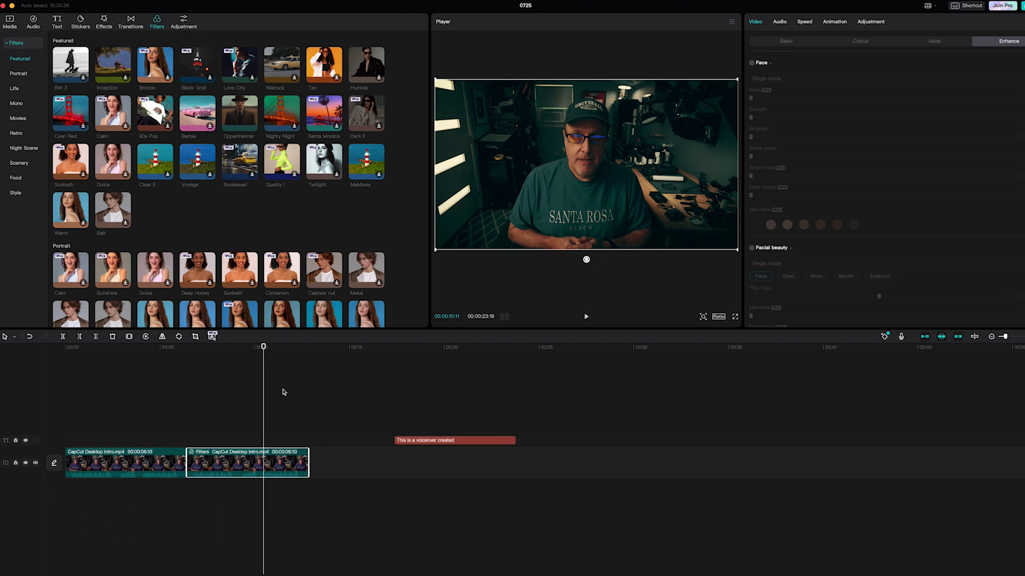
pyautogui.press('Delete')
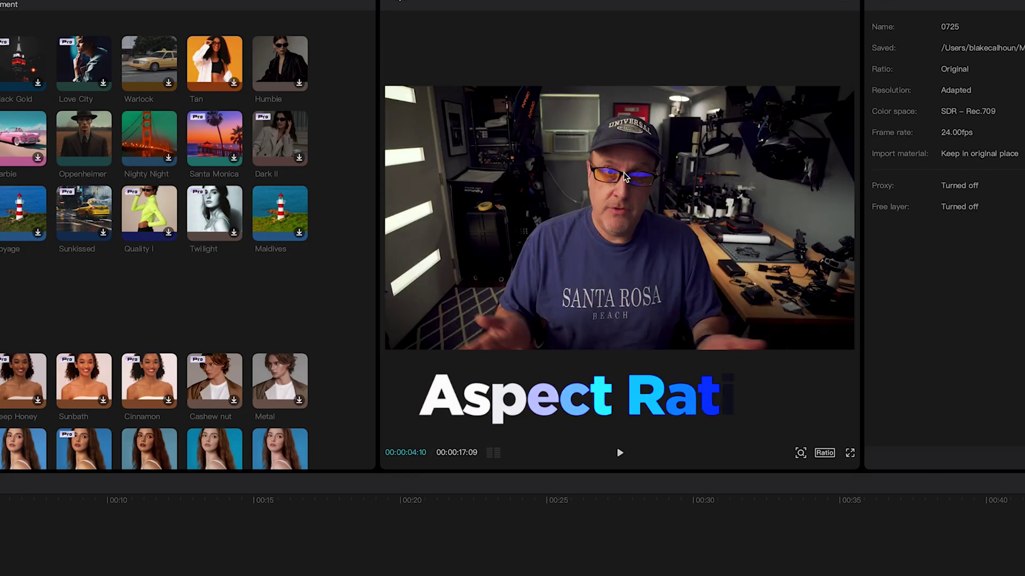
# Step: Keep the Original aspect ratio and add IMG_2439.MOV after the intro clip
pyautogui.click(824, 454)
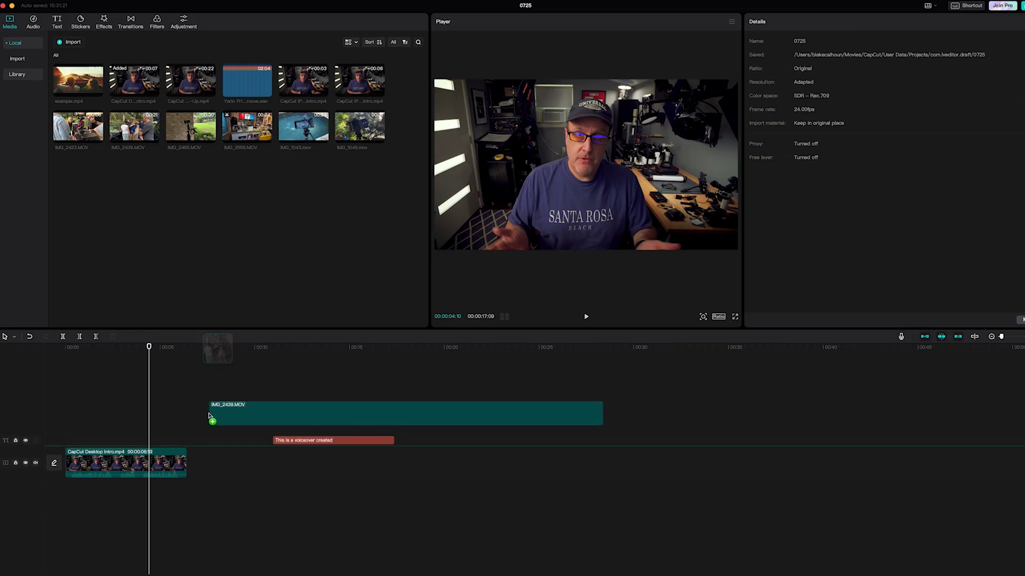
pyautogui.moveTo(208, 414); pyautogui.dragTo(186, 468)
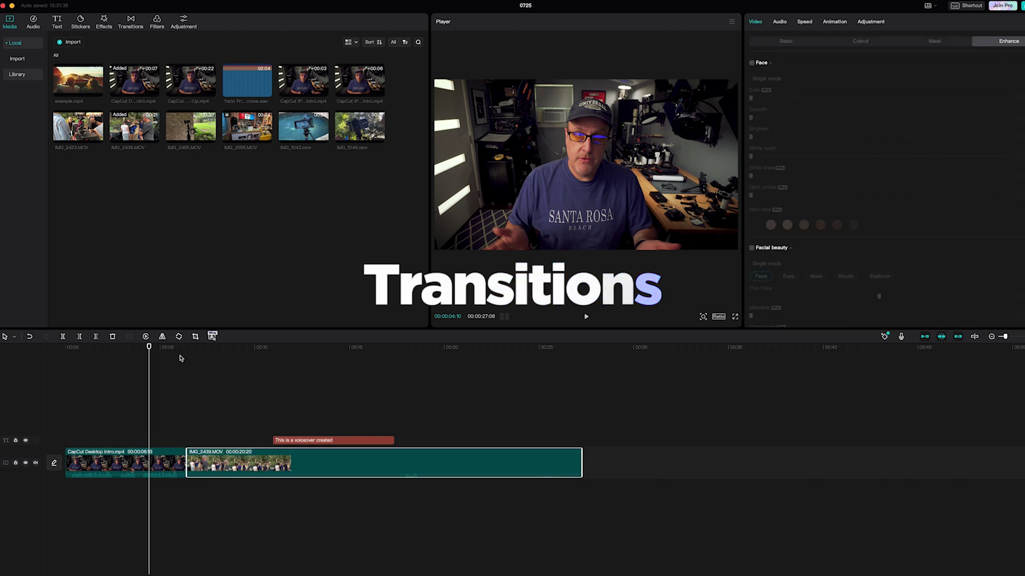
# Step: Place a Color Glitch transition between the intro clip and IMG_2439.MOV
pyautogui.click(201, 350)
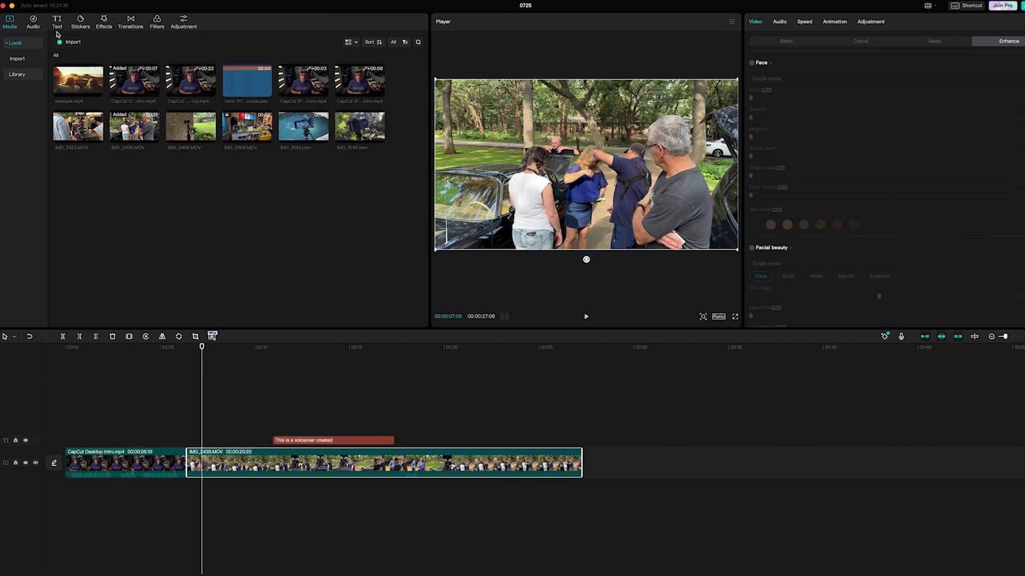
pyautogui.click(131, 22)
pyautogui.scroll(-10, 400, 196)
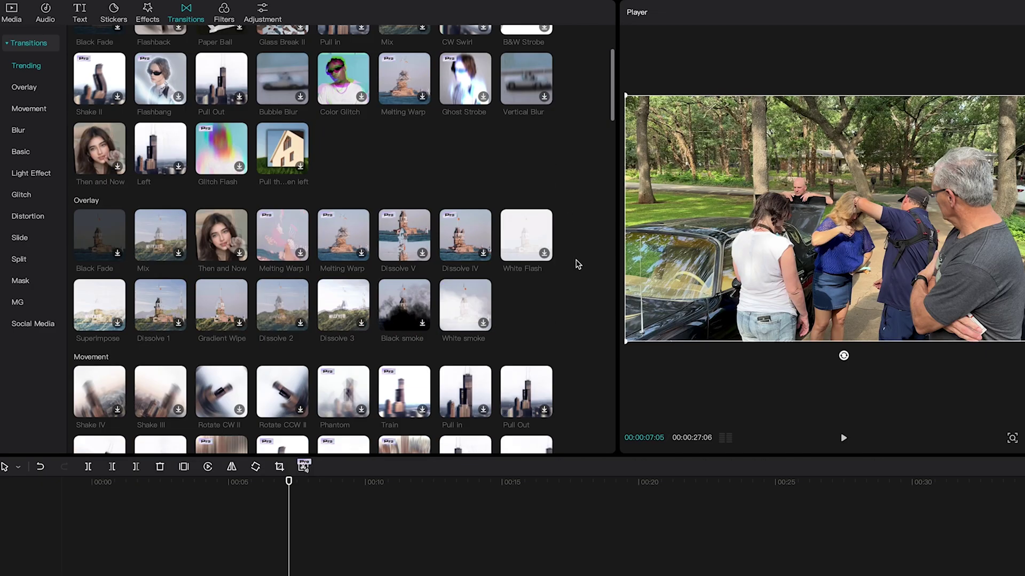
pyautogui.scroll(-15, 578, 263)
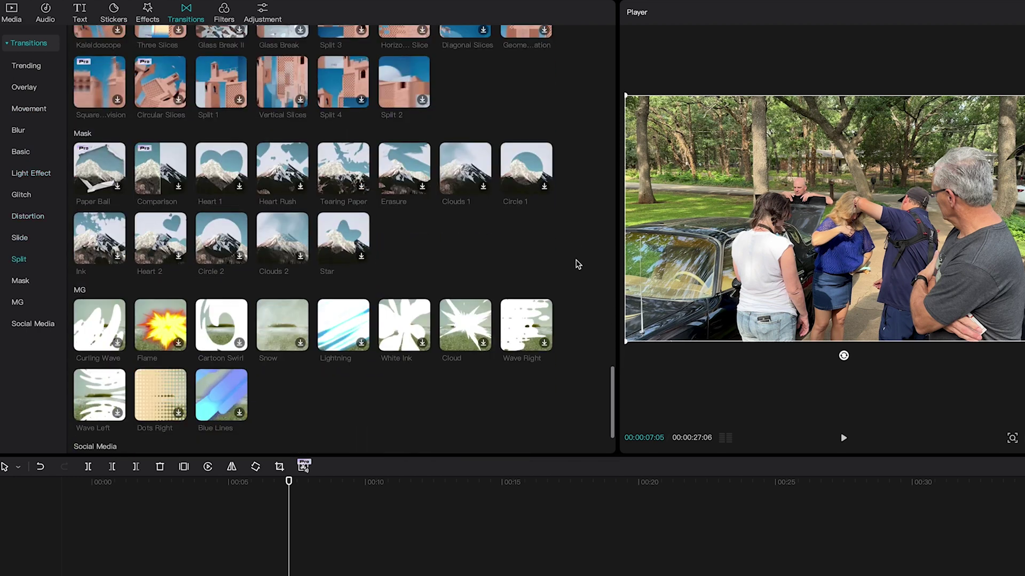
pyautogui.scroll(20, 578, 263)
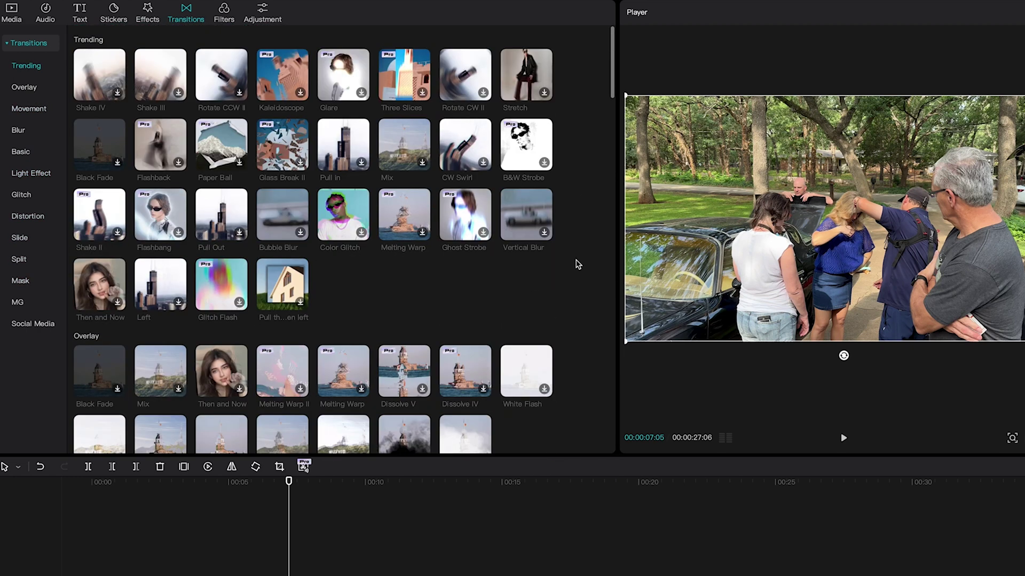
pyautogui.moveTo(354, 231); pyautogui.dragTo(265, 575)
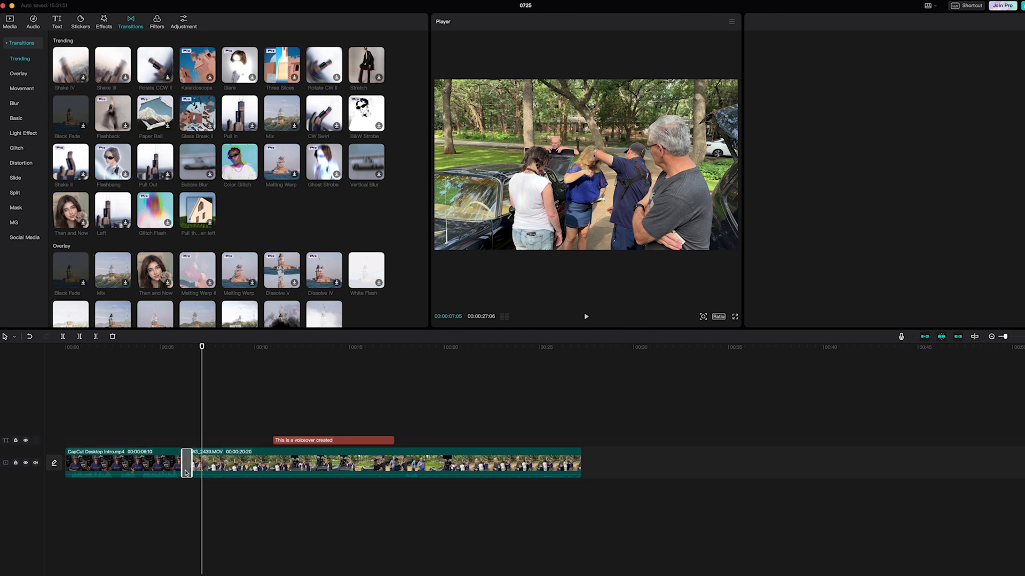
# Step: Preview Color Glitch, then replace it with the Melting Warp transition
pyautogui.click(175, 347)
pyautogui.press('space')
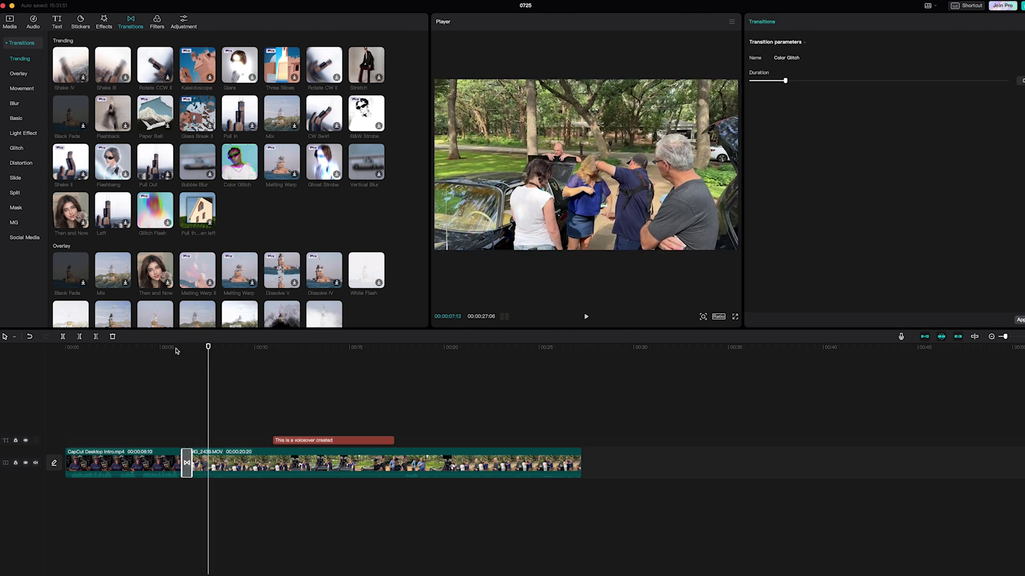
pyautogui.click(174, 348)
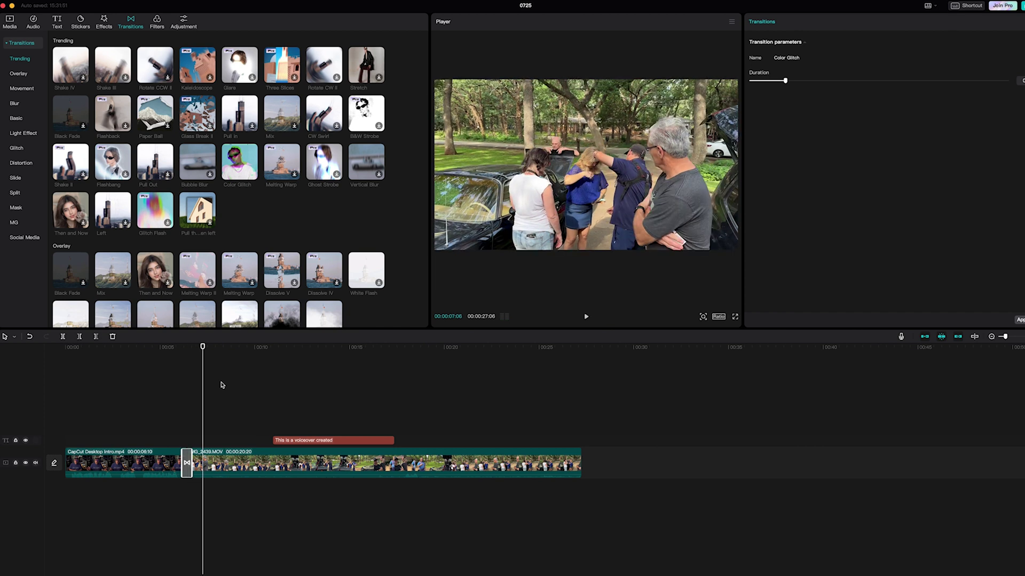
pyautogui.moveTo(207, 270); pyautogui.dragTo(186, 462)
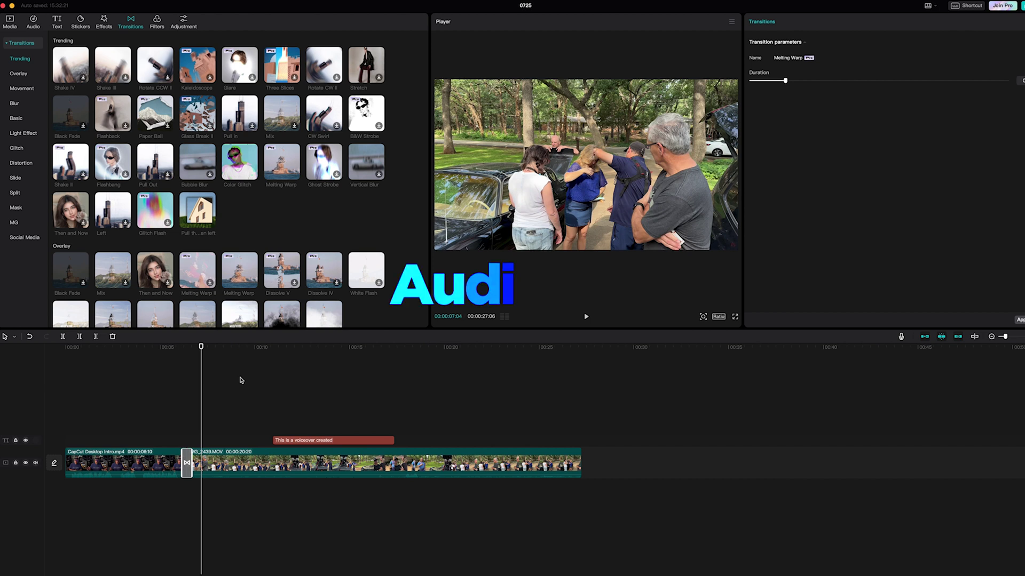
# Step: Enable voice effects on the intro clip and apply Echo, then play it back
pyautogui.click(122, 353)
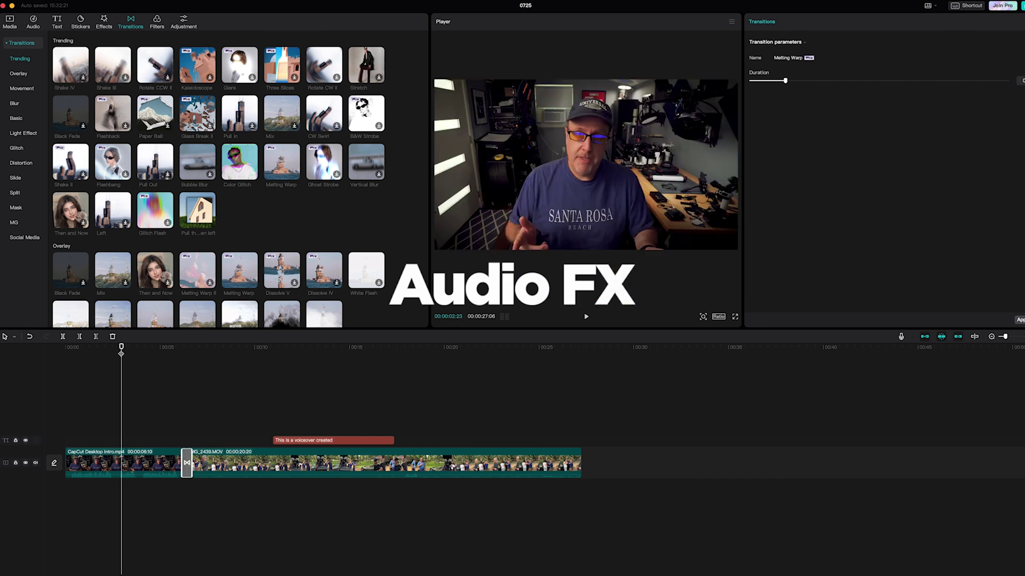
pyautogui.click(133, 473)
pyautogui.click(780, 21)
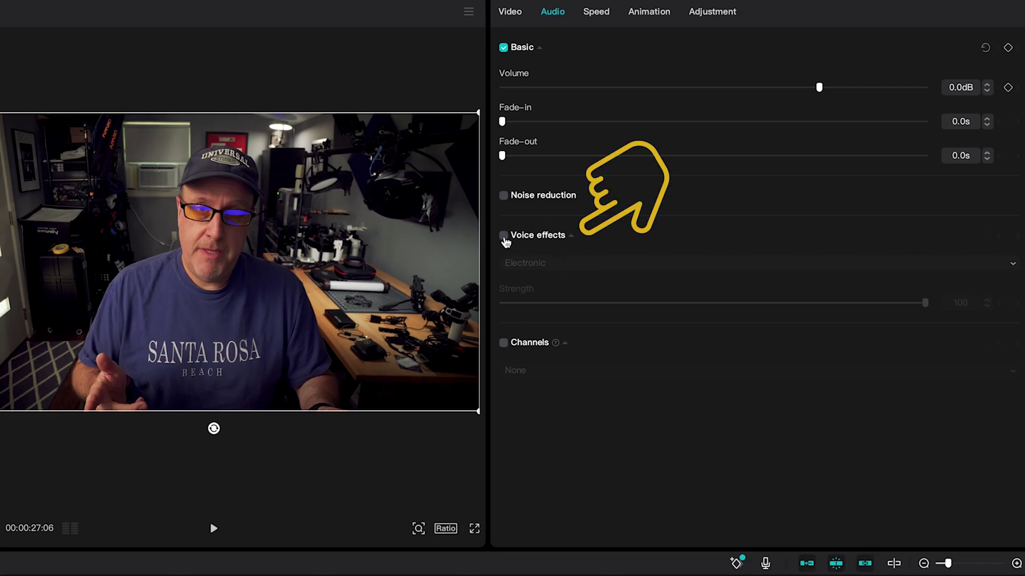
pyautogui.click(503, 235)
pyautogui.click(596, 267)
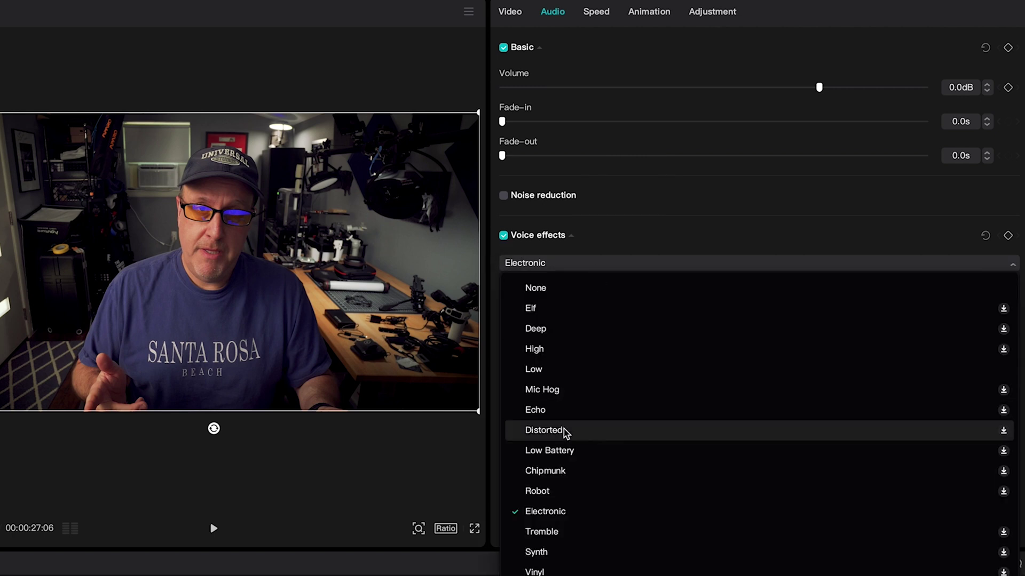
pyautogui.click(566, 409)
pyautogui.press('space')
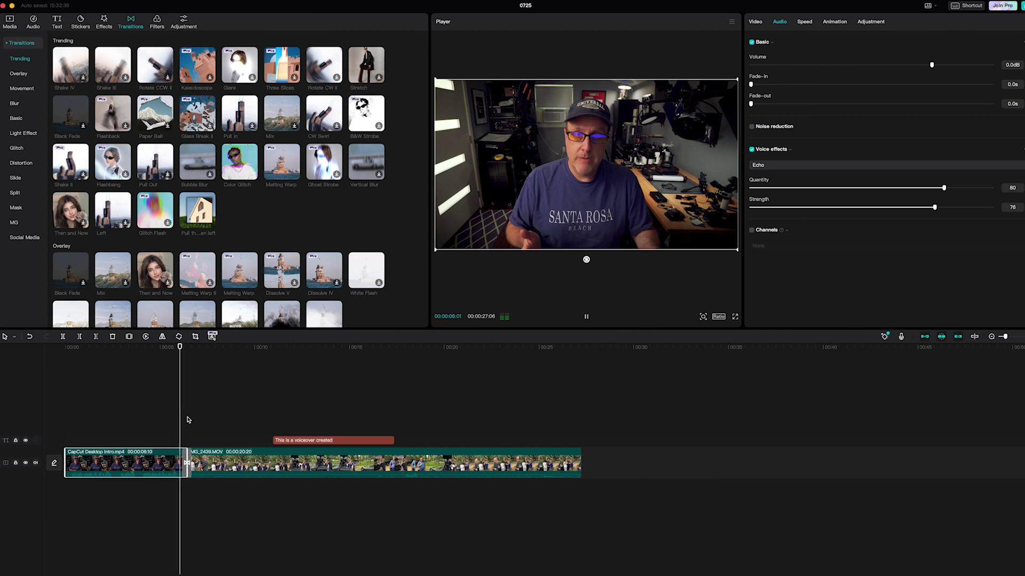
pyautogui.click(100, 347)
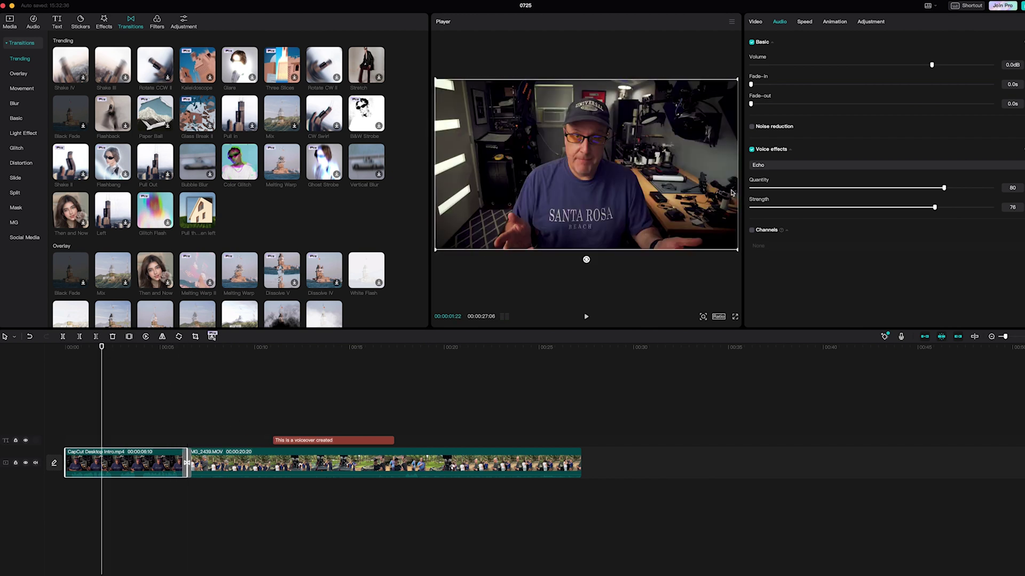
# Step: Try the High voice effect, then switch to Synth at strength 100
pyautogui.click(766, 167)
pyautogui.click(784, 222)
pyautogui.press('space')
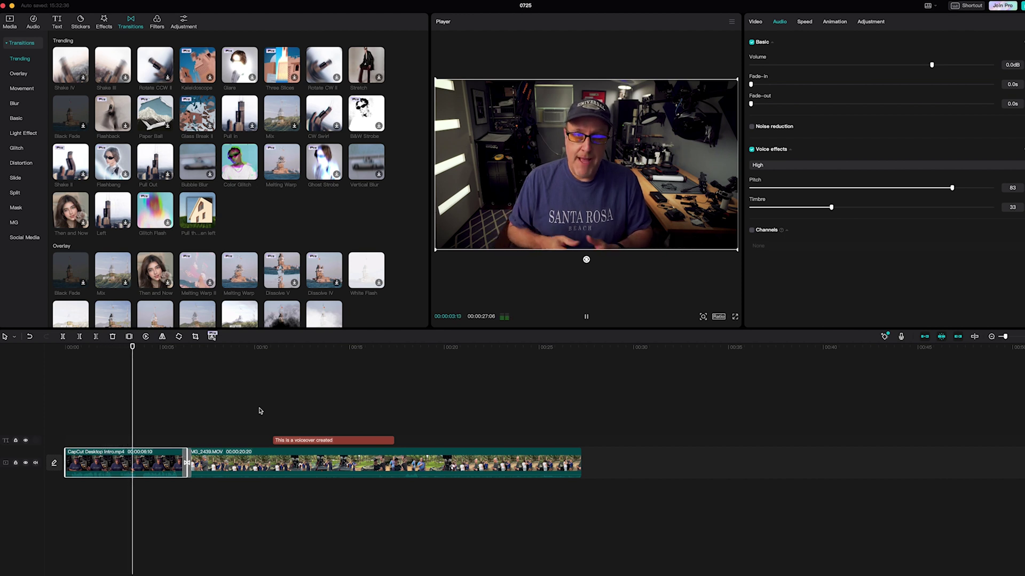
pyautogui.click(776, 166)
pyautogui.click(770, 329)
pyautogui.click(94, 349)
pyautogui.press('space')
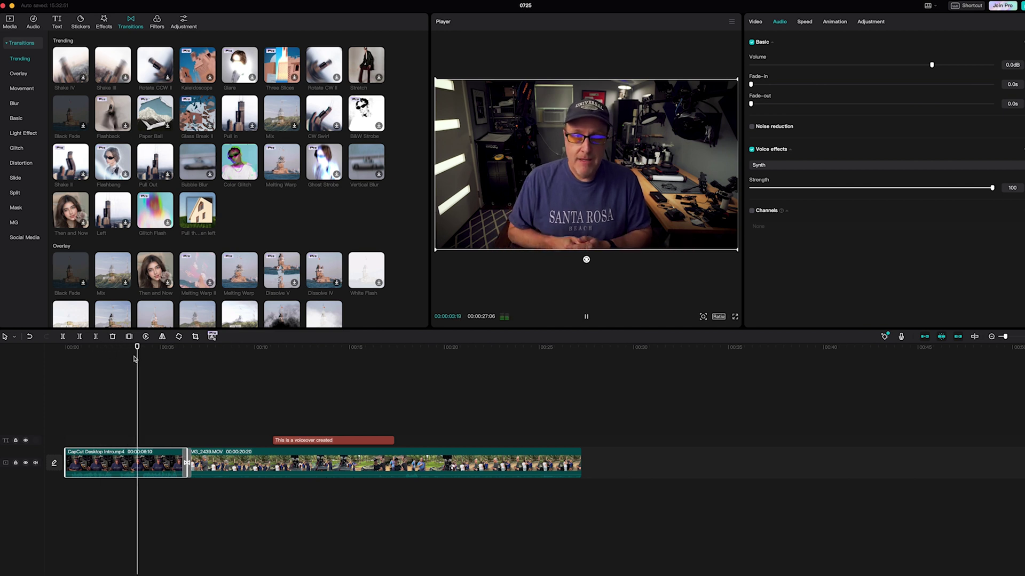
pyautogui.press('space')
pyautogui.click(123, 352)
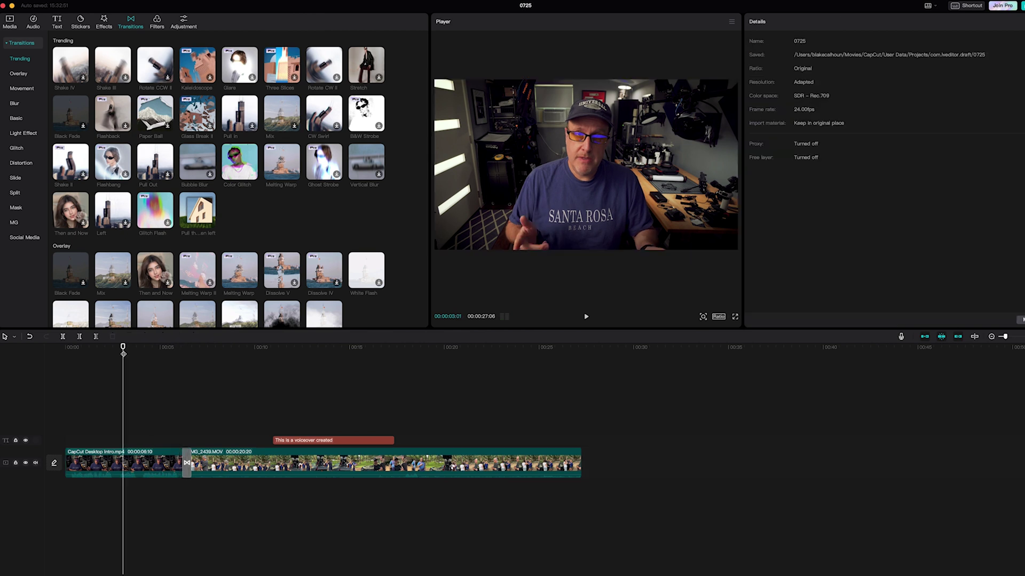
# Step: Turn off the intro clip's voice effect, then preview Future in Commercial music's TikTok Hot list
pyautogui.click(178, 467)
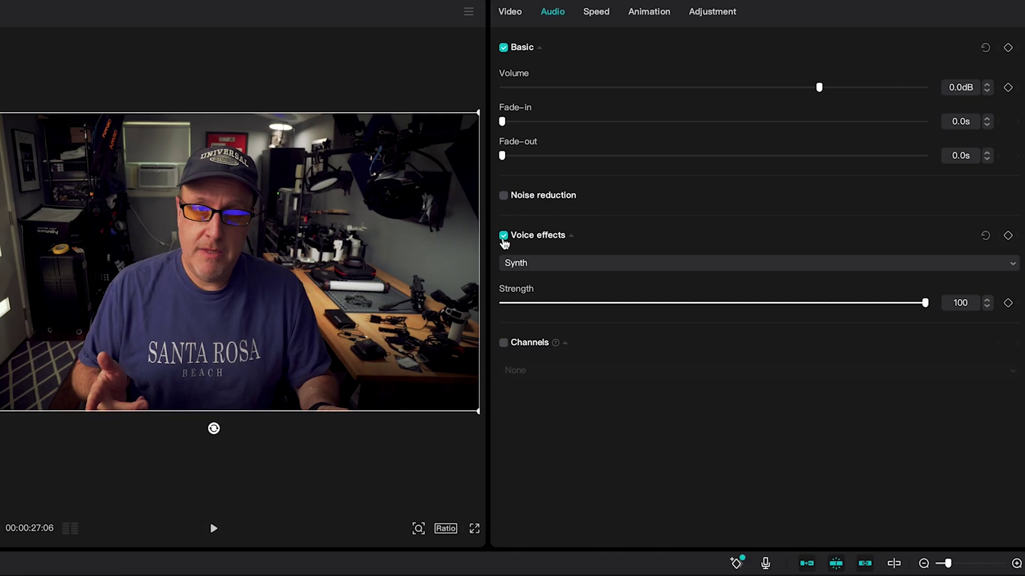
pyautogui.click(752, 151)
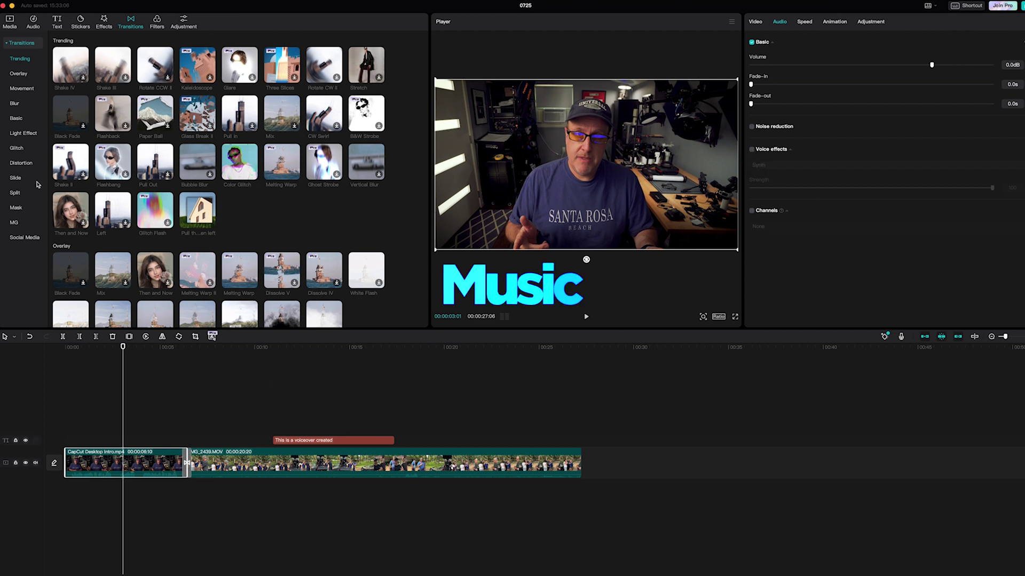
pyautogui.click(10, 24)
pyautogui.click(34, 23)
pyautogui.click(116, 107)
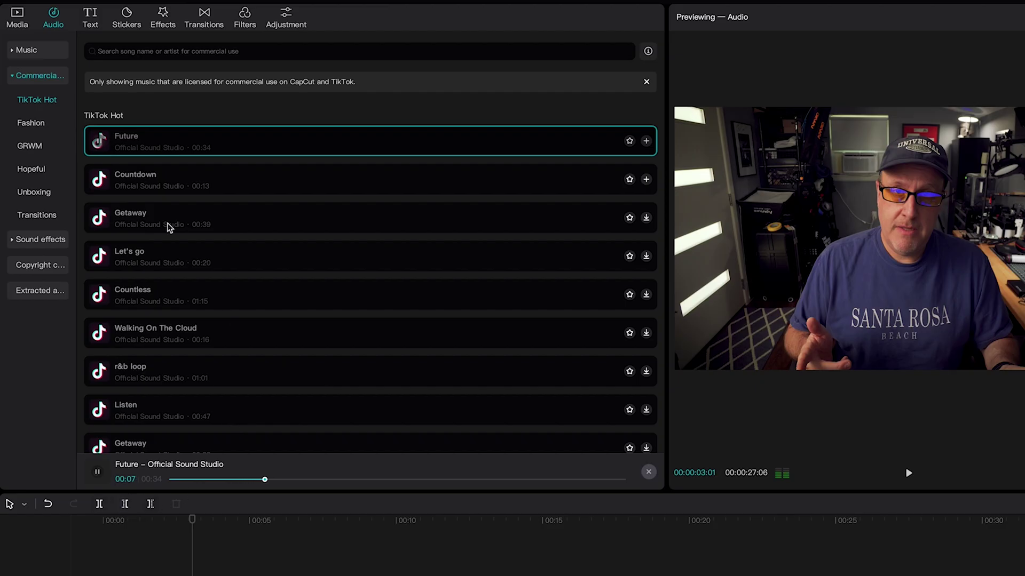
pyautogui.click(31, 123)
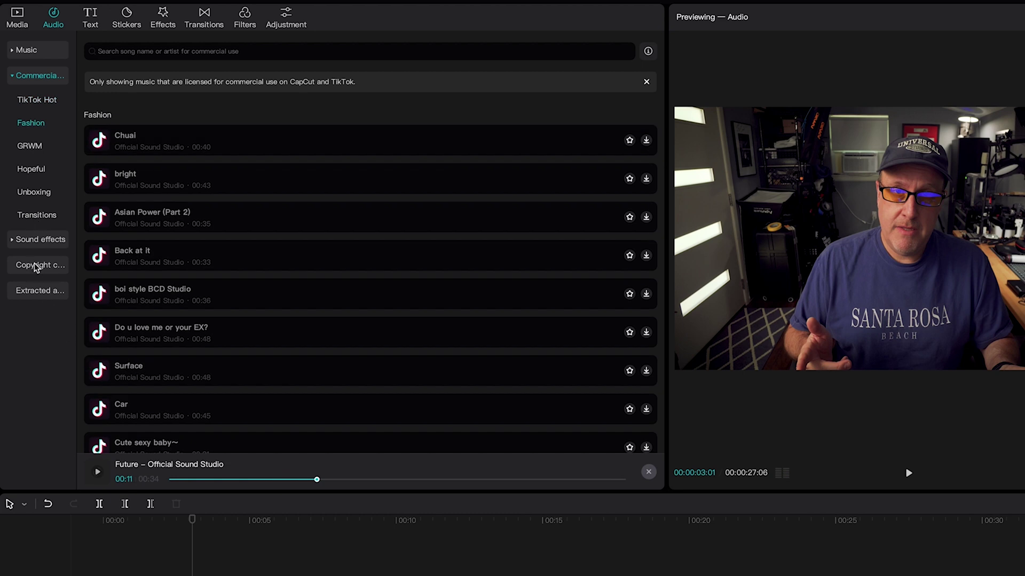
pyautogui.click(37, 102)
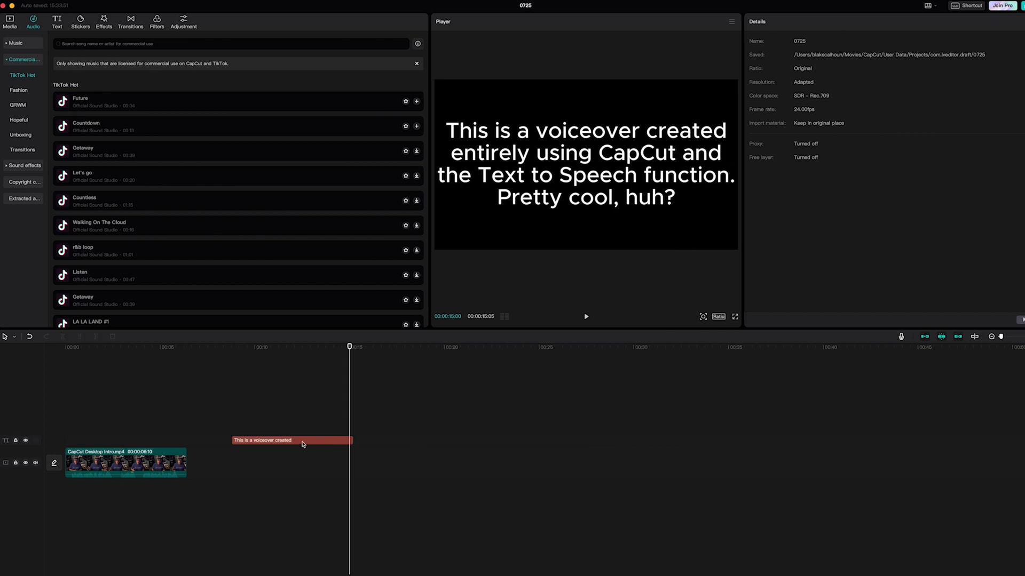
# Step: Give the voiceover text clip the Kids Vocalist text-to-speech voice, after trying American Male
pyautogui.click(302, 443)
pyautogui.moveTo(248, 351); pyautogui.dragTo(239, 352)
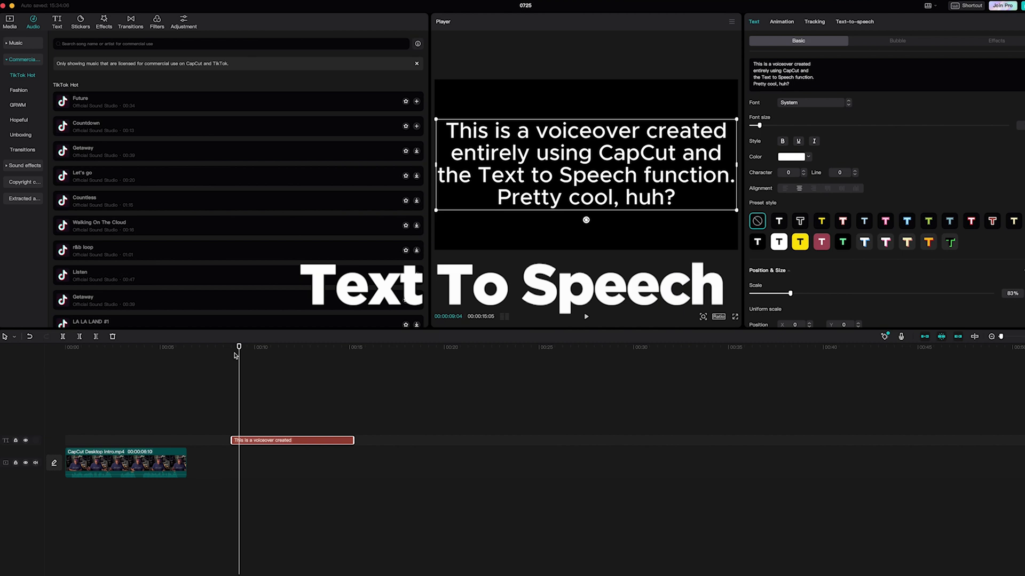
pyautogui.click(286, 428)
pyautogui.click(272, 440)
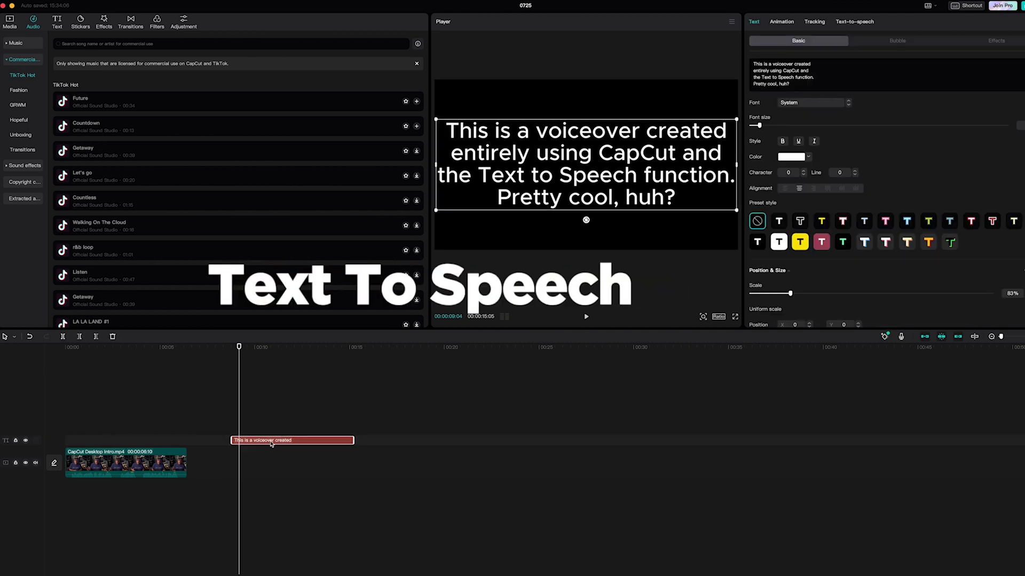
pyautogui.click(854, 21)
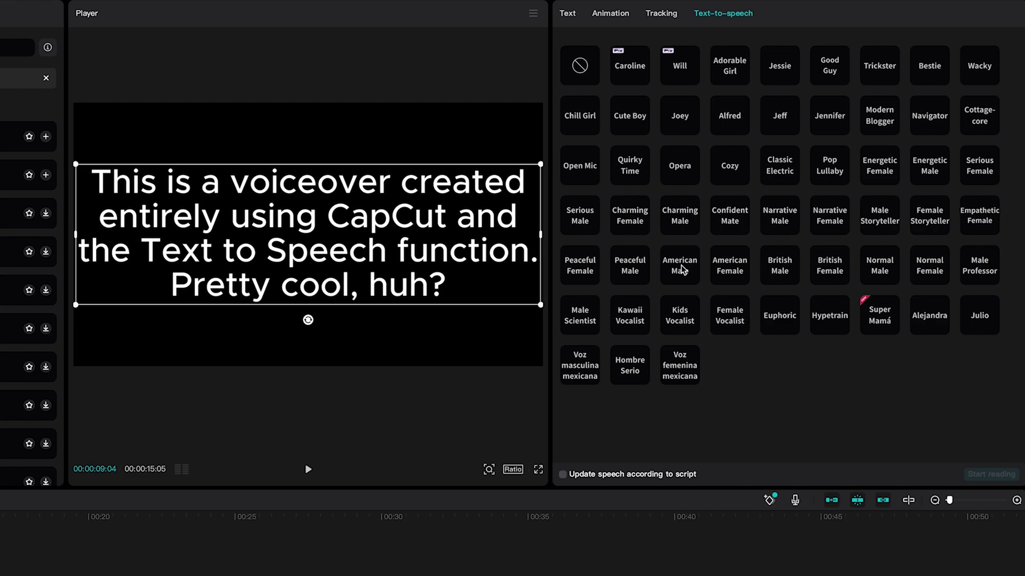
pyautogui.click(681, 269)
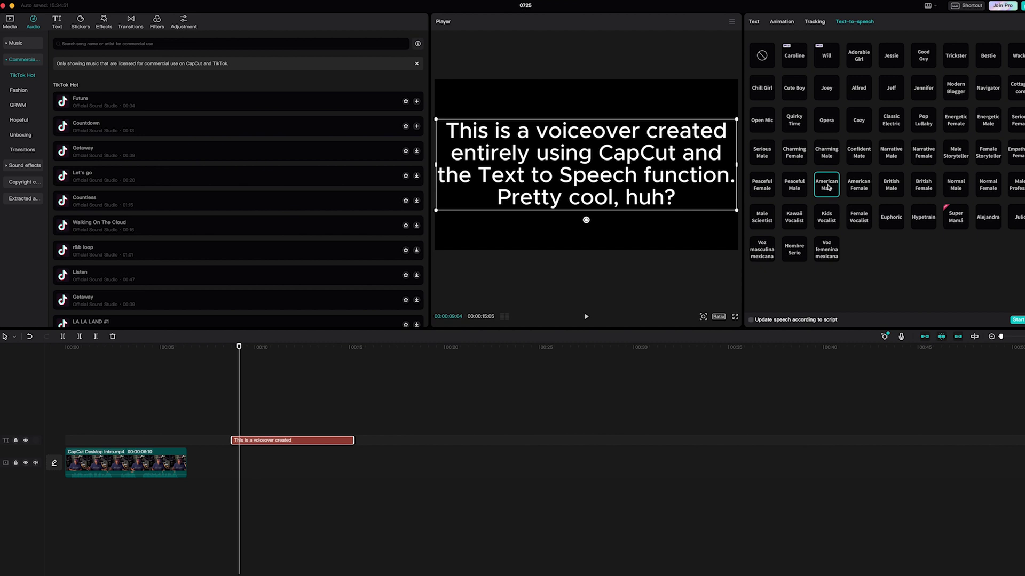
pyautogui.click(826, 216)
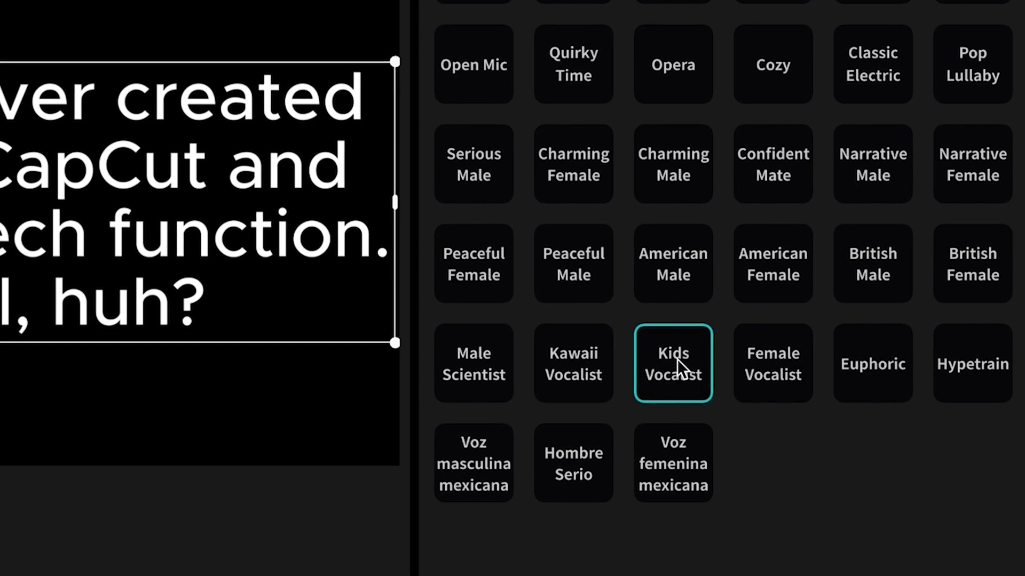
pyautogui.press('Escape')
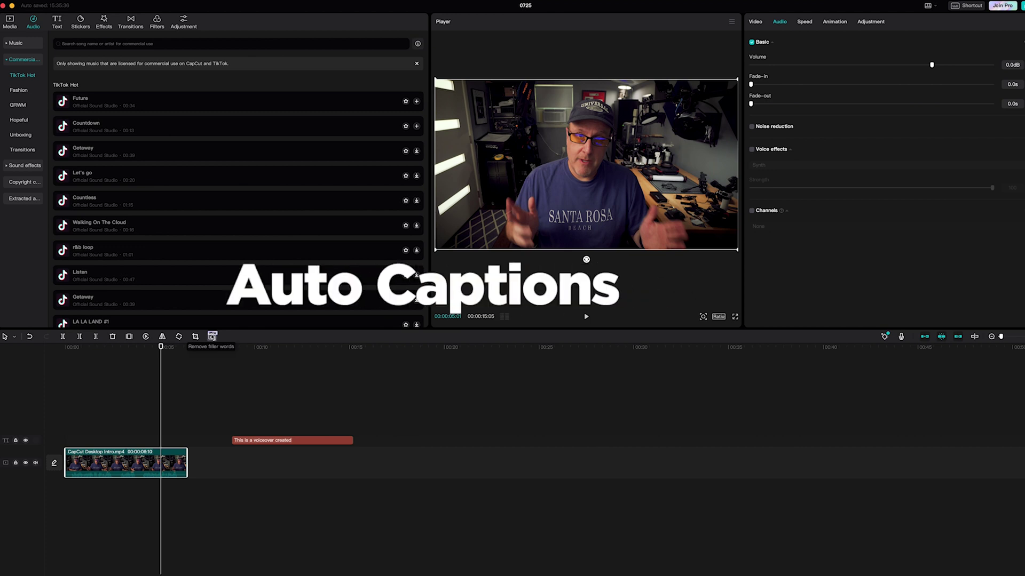
# Step: Deselect the current clip and select the intro clip on the timeline
pyautogui.click(128, 352)
pyautogui.click(97, 353)
pyautogui.click(112, 460)
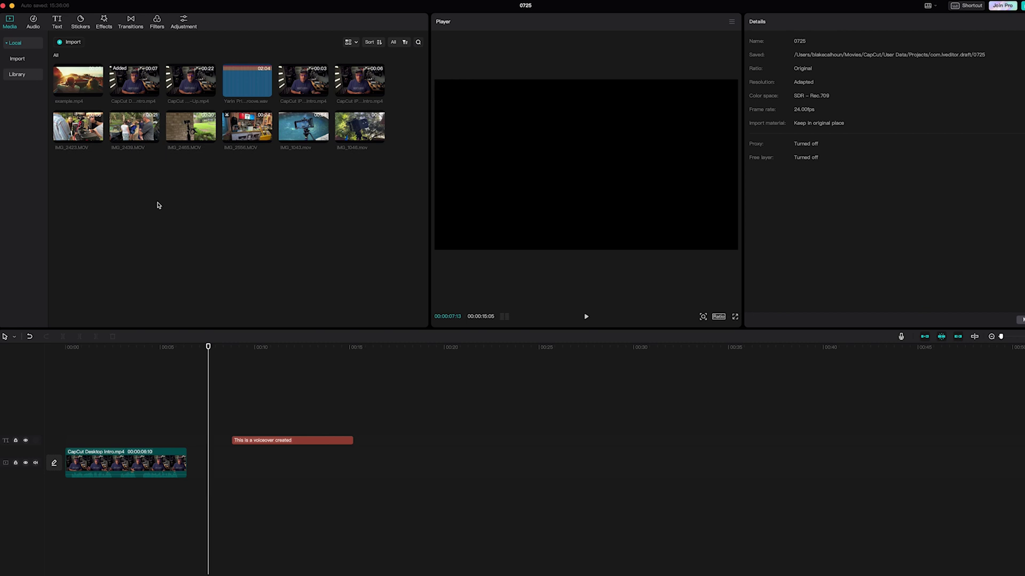
# Step: Add IMG_2439, IMG_2465, IMG_2556 and IMG_1043 from the Media bin after the intro clip
pyautogui.moveTo(143, 163); pyautogui.dragTo(318, 136)
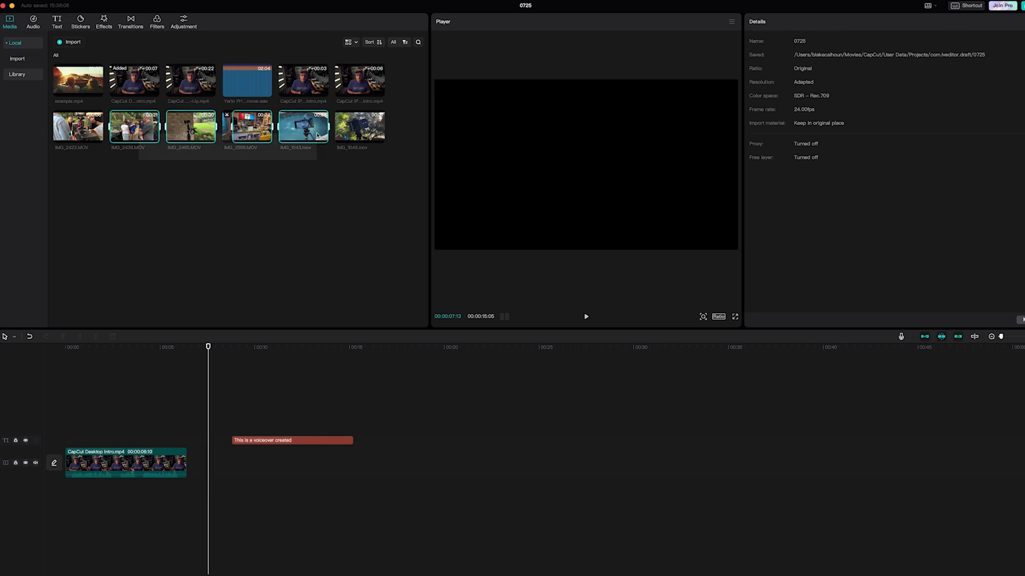
pyautogui.moveTo(155, 132); pyautogui.dragTo(201, 467)
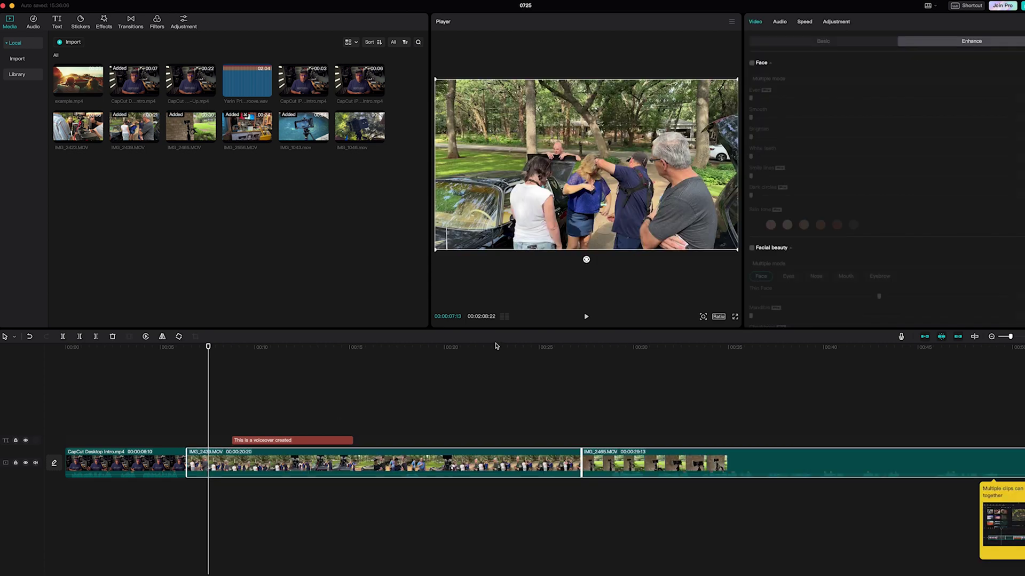
pyautogui.click(487, 366)
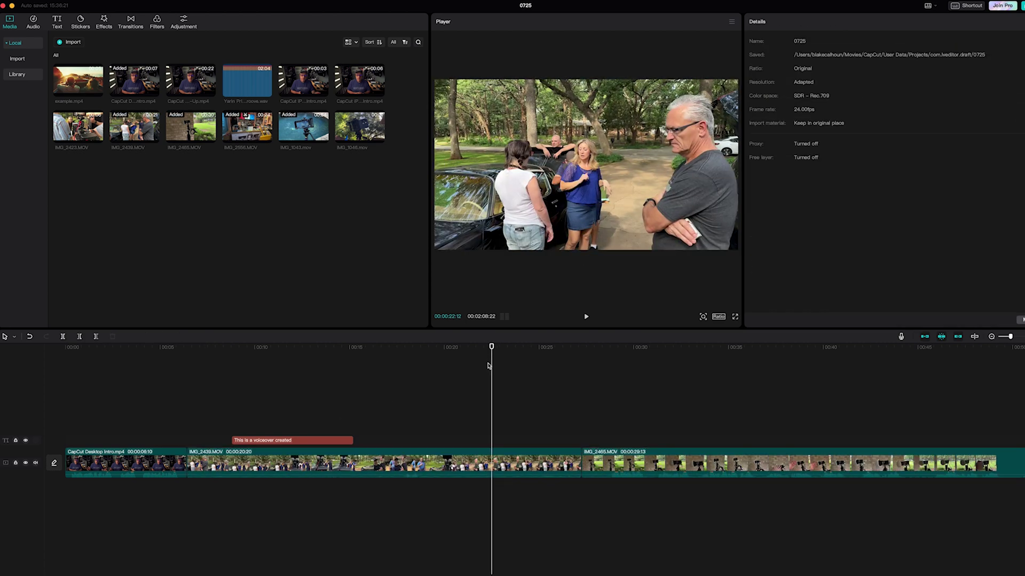
# Step: Zoom the timeline out and review the new clips, from the light footage through the pool clip
pyautogui.press('super+minus')
pyautogui.moveTo(195, 355); pyautogui.dragTo(212, 376)
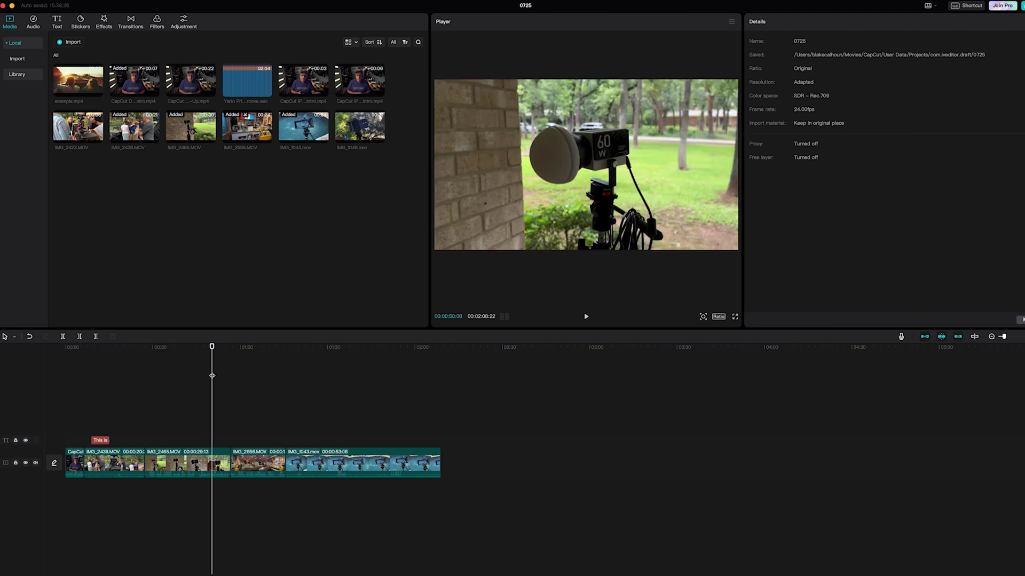
pyautogui.click(268, 362)
pyautogui.press('space')
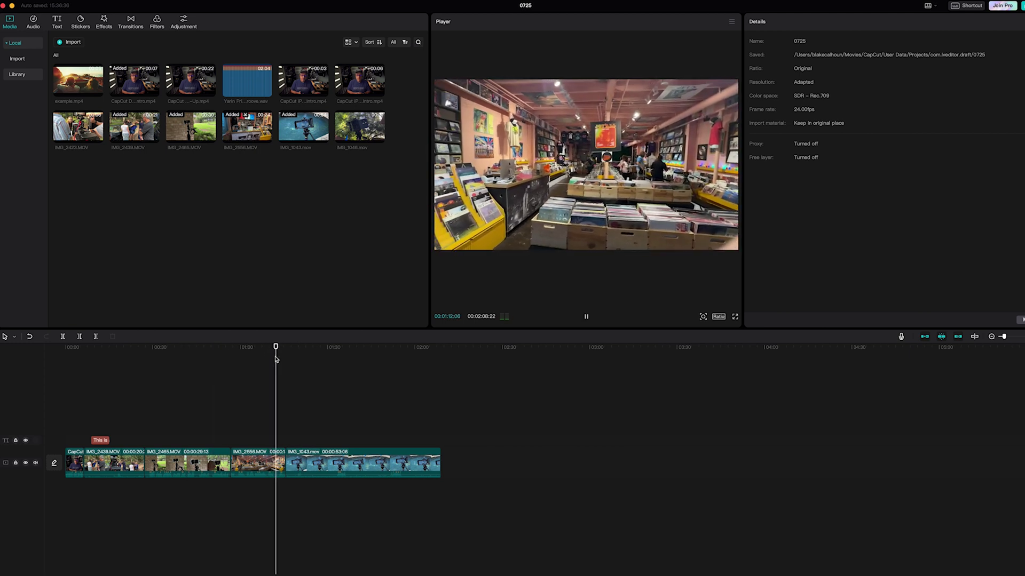
pyautogui.moveTo(351, 368); pyautogui.dragTo(291, 357)
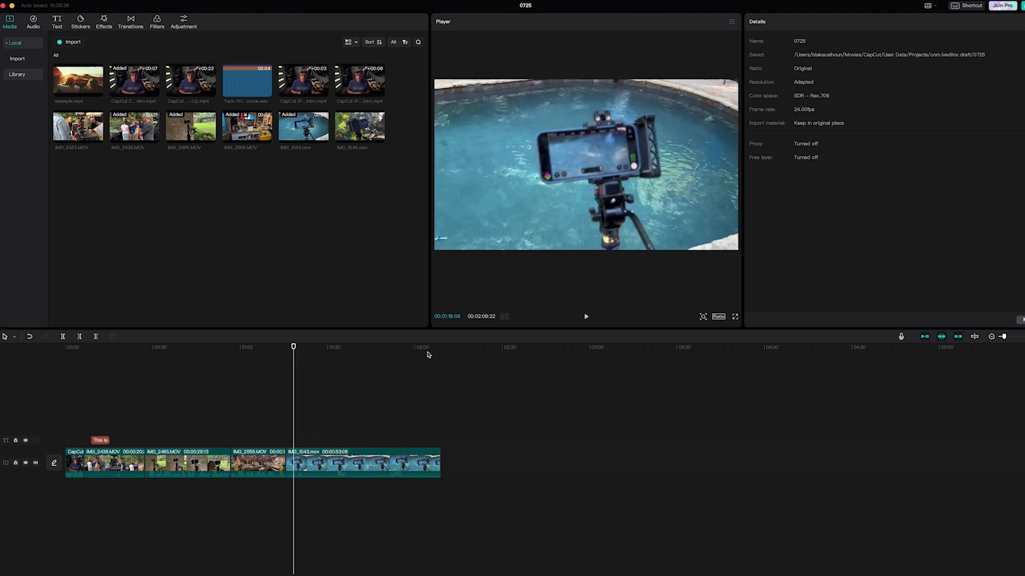
pyautogui.click(183, 368)
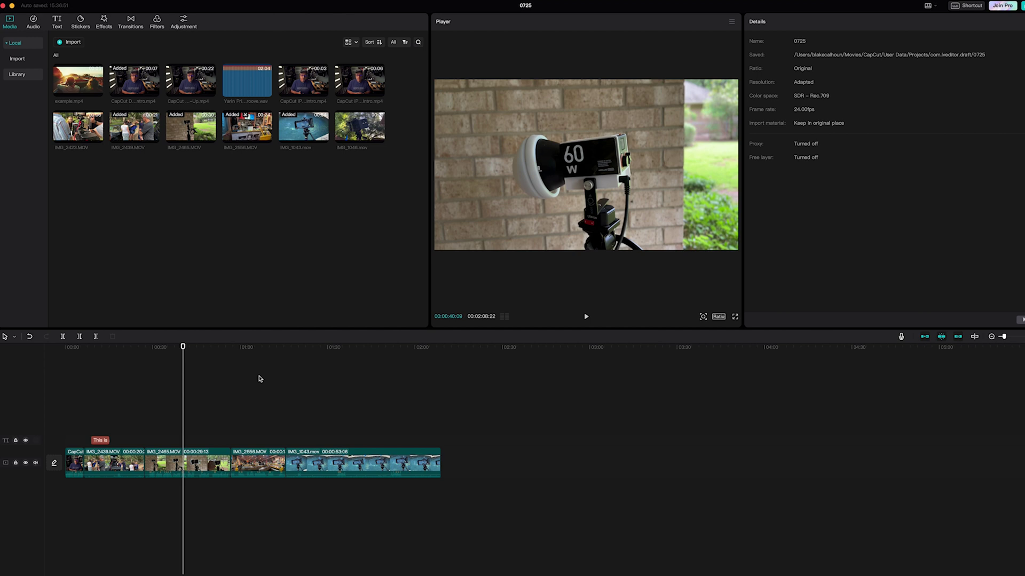